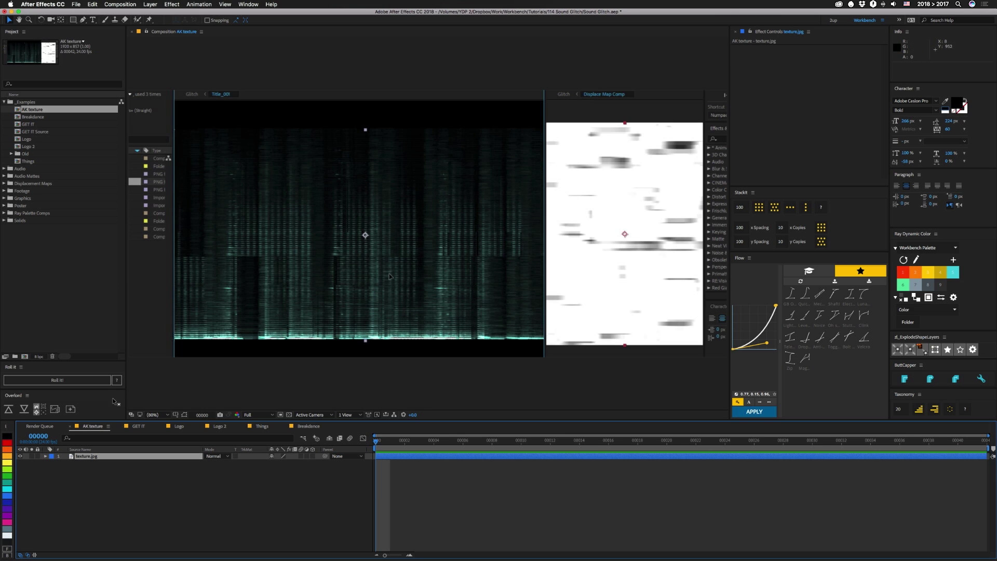
Preview the GET IT composition's glitch animation
{"action": "left_click", "coordinate": [138, 426]}
{"action": "key", "text": "space"}
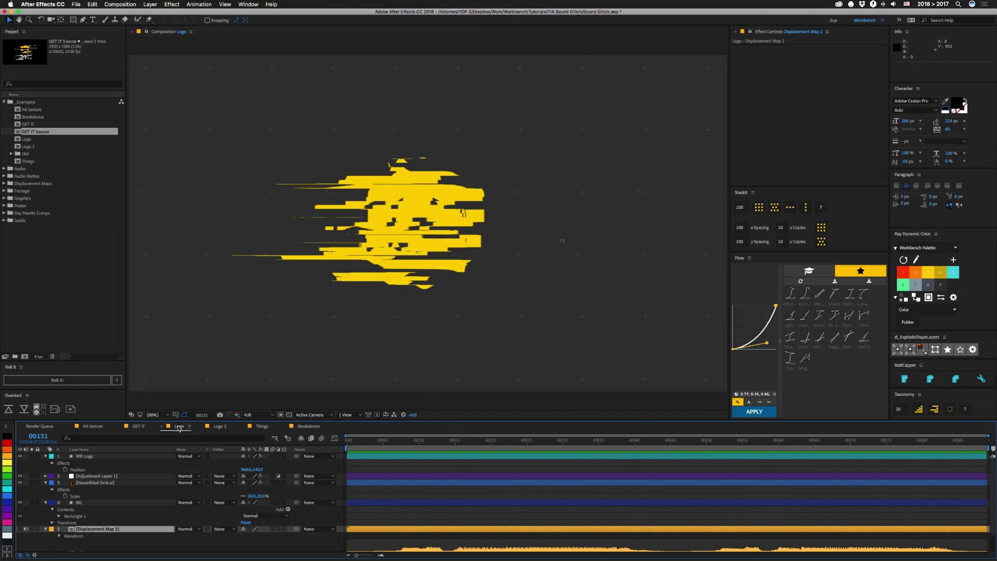
{"action": "key", "text": "space"}
Switch to the Logo 2 composition and preview the yellow logo glitch
{"action": "left_click", "coordinate": [218, 426]}
{"action": "key", "text": "space"}
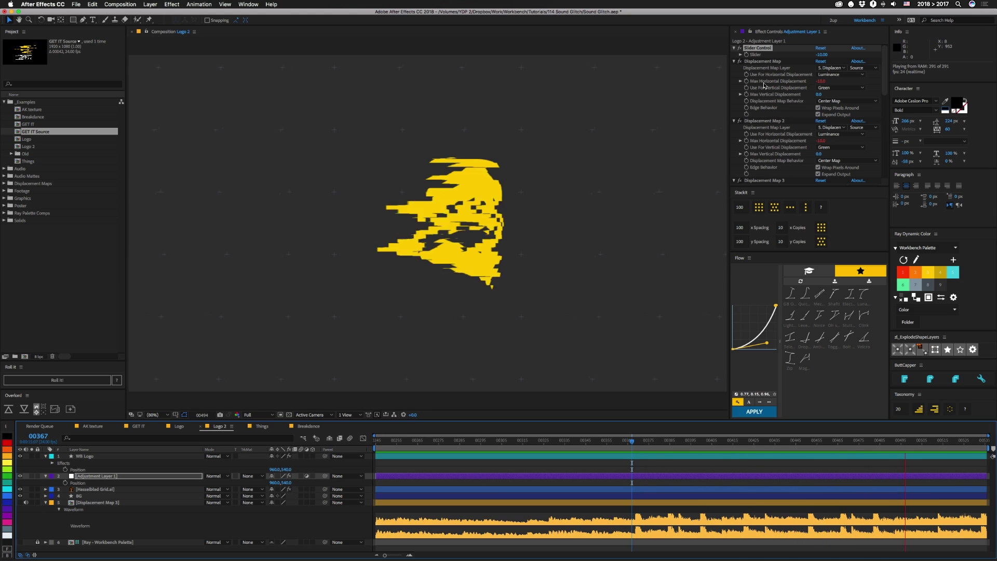
{"action": "key", "text": "space"}
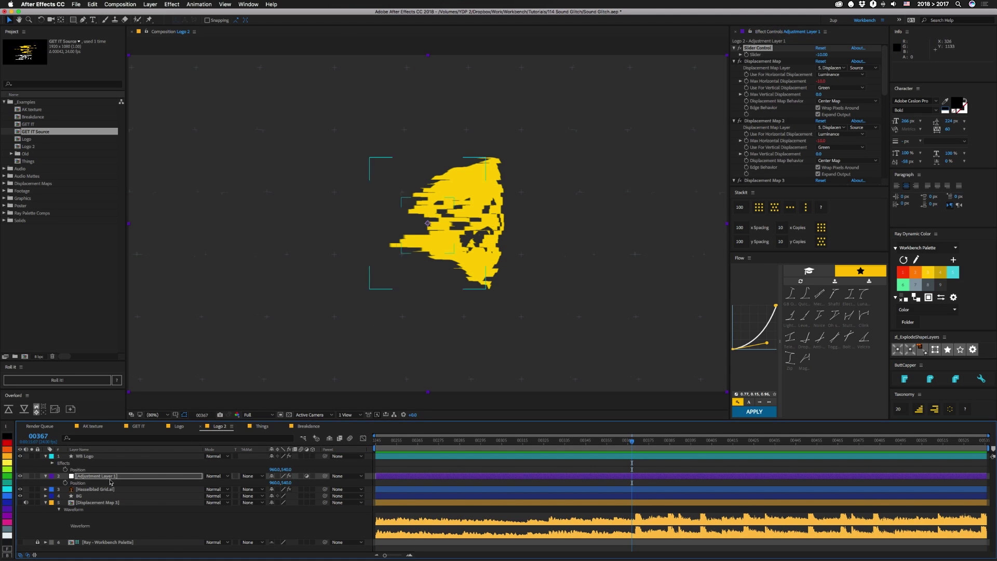
Open the Displacement Map 3 precomp, then the Audio Matte 3C precomp nested inside it
{"action": "double_click", "coordinate": [95, 502]}
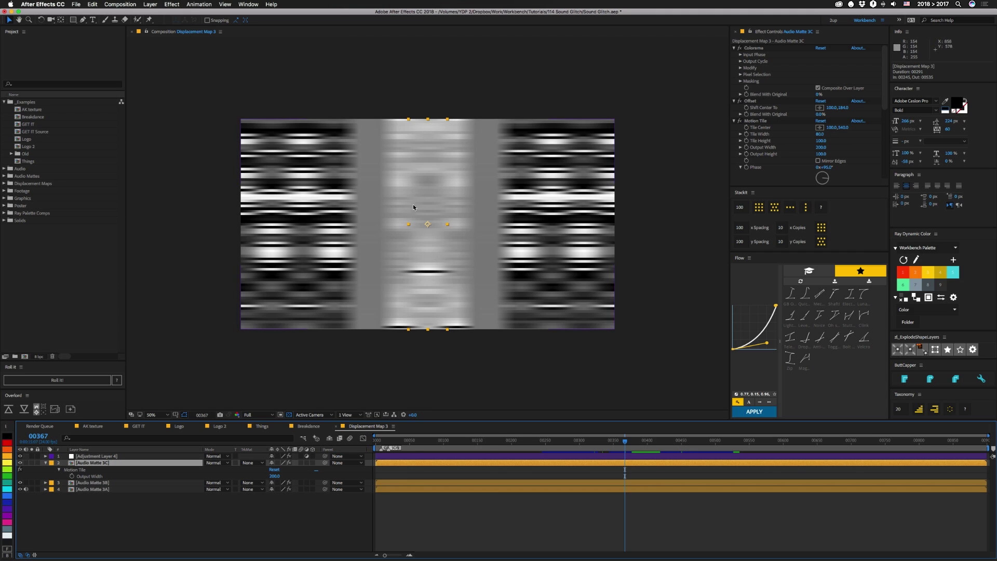
{"action": "double_click", "coordinate": [73, 462]}
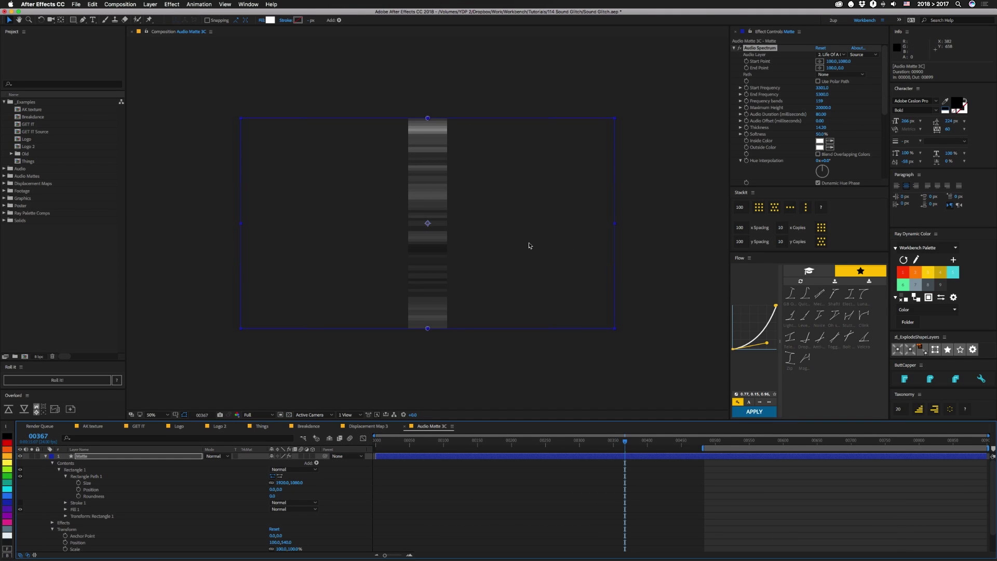
Set the Matte layer's Audio Spectrum Maximum Height to 20000
{"action": "left_click", "coordinate": [46, 456]}
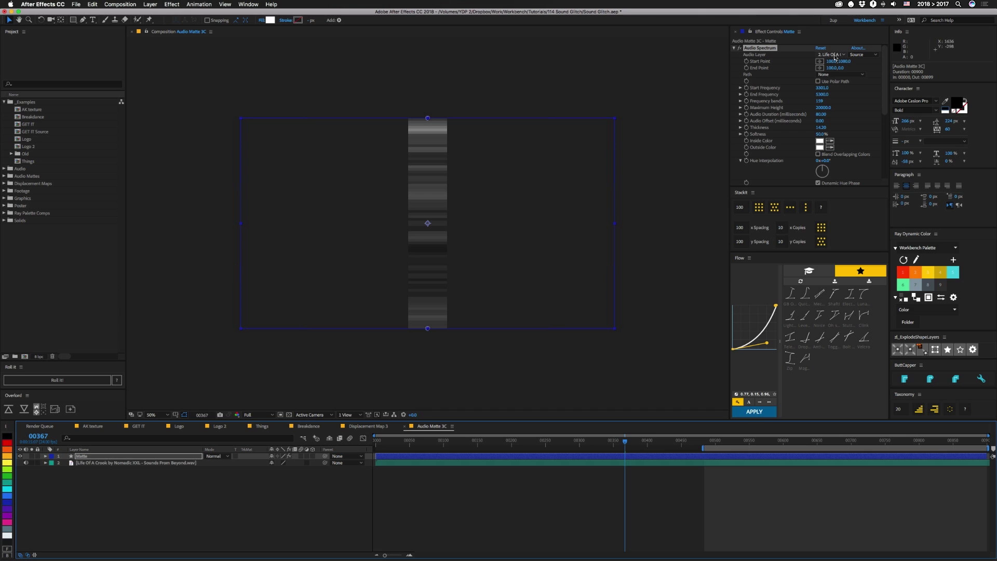
{"action": "left_click", "coordinate": [733, 48]}
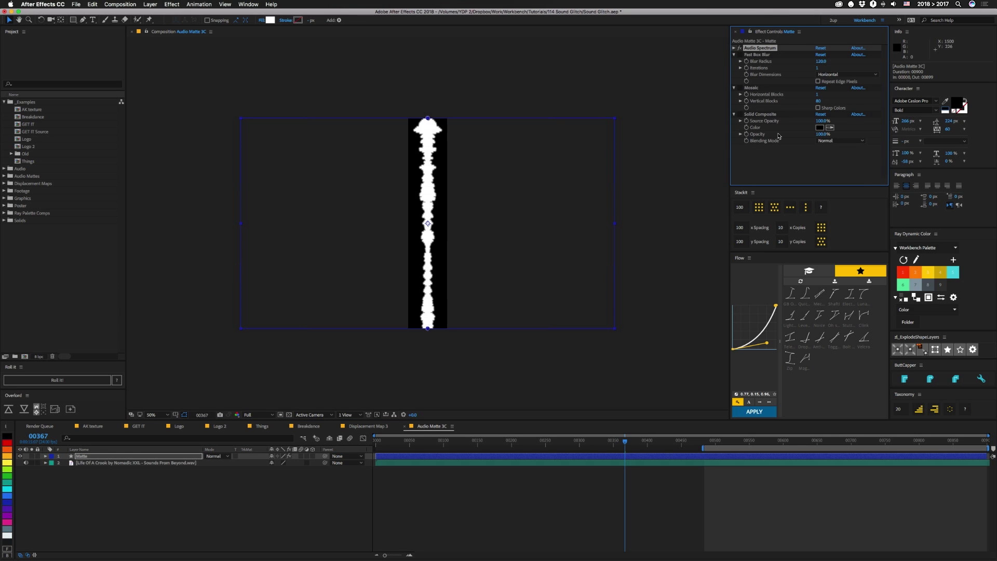
{"action": "left_click", "coordinate": [733, 48]}
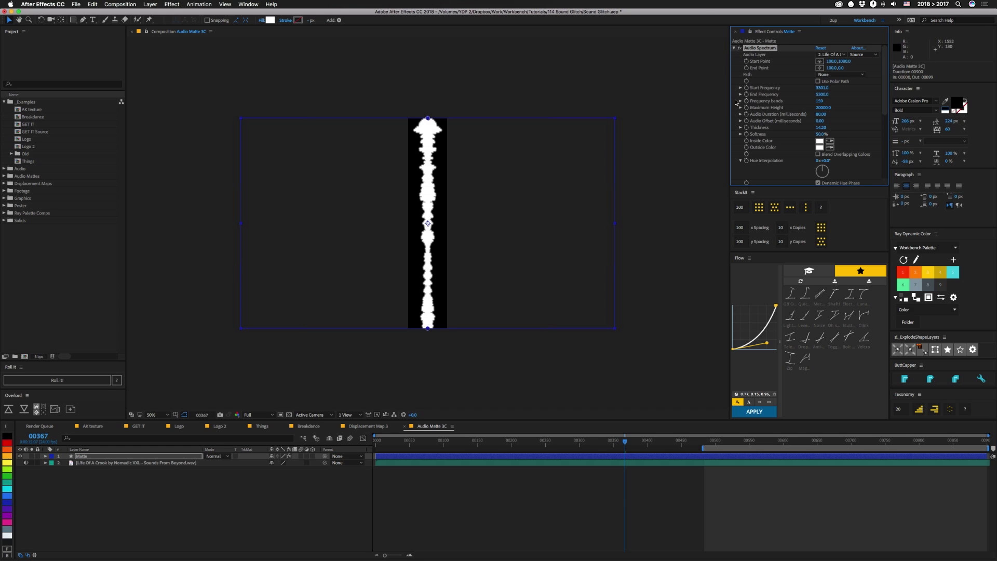
{"action": "left_click", "coordinate": [826, 107]}
{"action": "type", "text": "20000"}
{"action": "key", "text": "Return"}
{"action": "scroll", "coordinate": [827, 136], "scroll_direction": "down", "scroll_amount": 3}
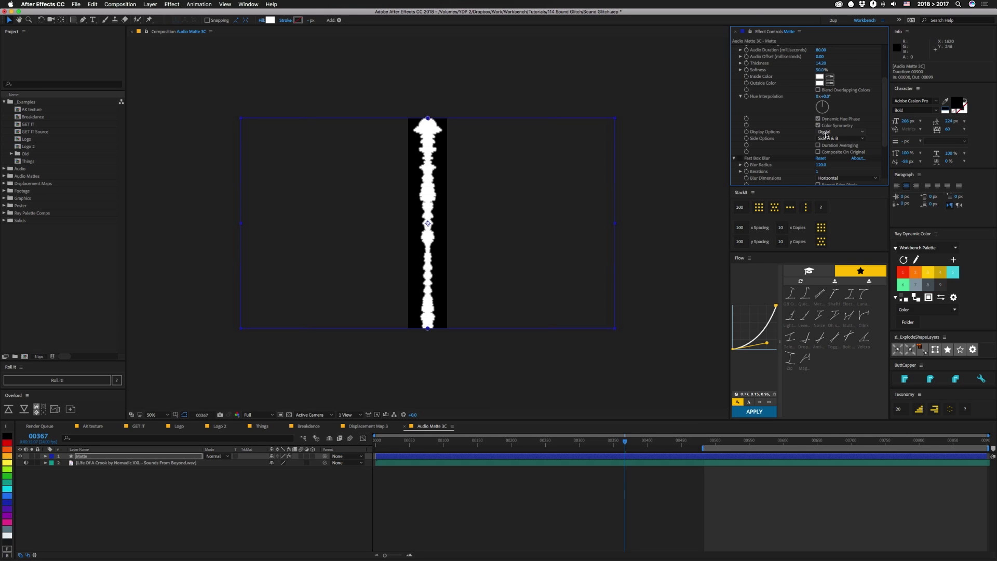
Scrub to frame 00448, trying and undoing a lower spectrum end point
{"action": "mouse_move", "coordinate": [613, 442]}
{"action": "left_mouse_down"}
{"action": "mouse_move", "coordinate": [507, 442]}
{"action": "mouse_move", "coordinate": [628, 442]}
{"action": "left_mouse_up"}
{"action": "left_click", "coordinate": [678, 442]}
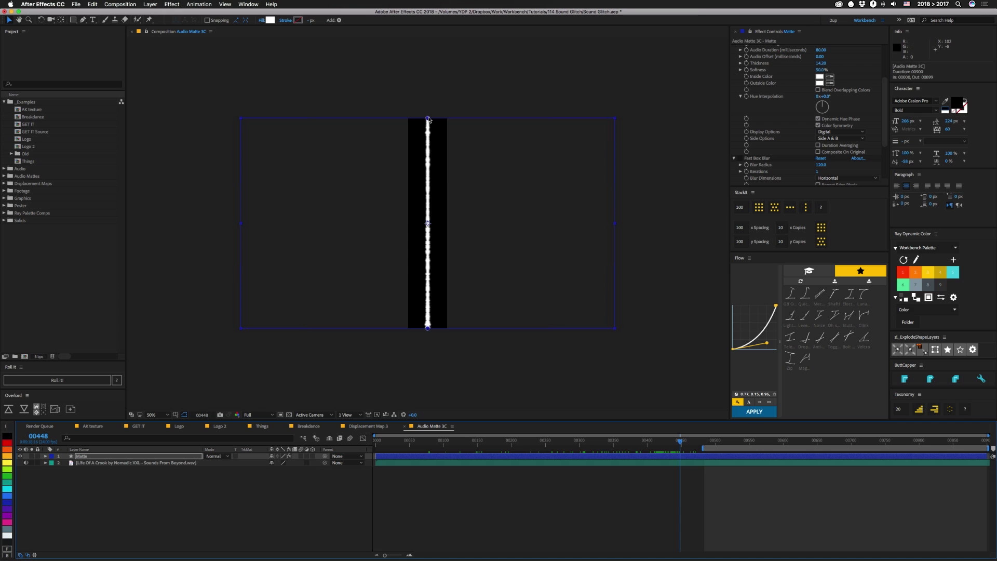
{"action": "left_click_drag", "start_coordinate": [428, 119], "coordinate": [399, 192]}
{"action": "key", "text": "ctrl+z"}
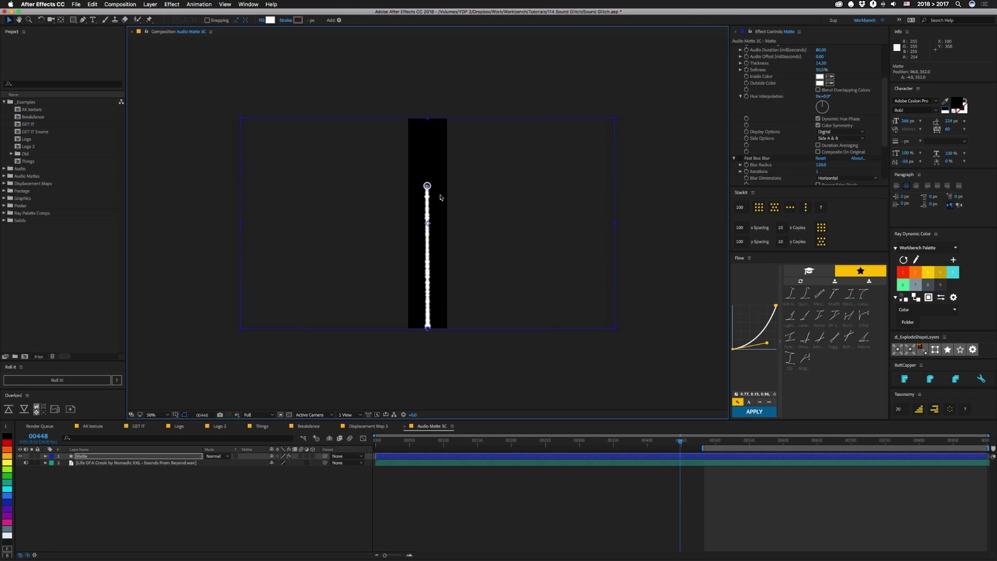
Turn on Fast Box Blur, Mosaic and Solid Composite, check transparency, then close Audio Matte 3C
{"action": "scroll", "coordinate": [756, 145], "scroll_direction": "down", "scroll_amount": 3}
{"action": "left_click", "coordinate": [741, 131]}
{"action": "left_click", "coordinate": [740, 130]}
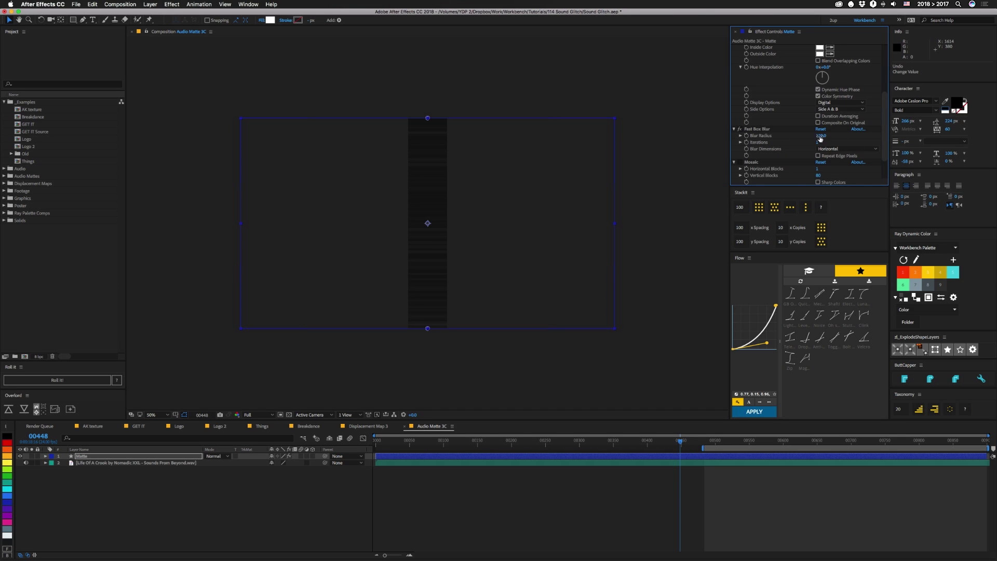
{"action": "left_click", "coordinate": [740, 162]}
{"action": "left_click", "coordinate": [289, 416]}
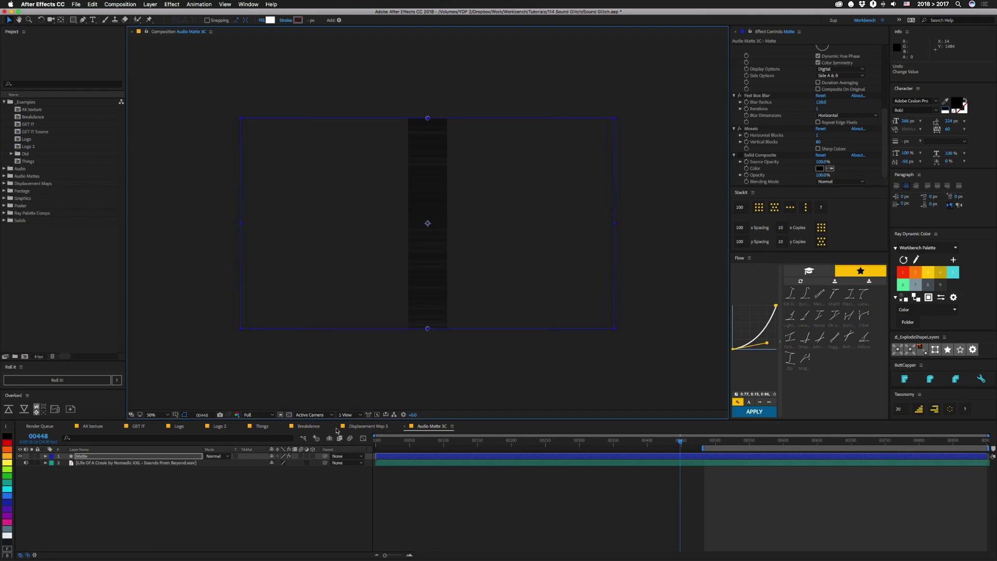
{"action": "left_click", "coordinate": [289, 415]}
{"action": "left_click", "coordinate": [289, 416]}
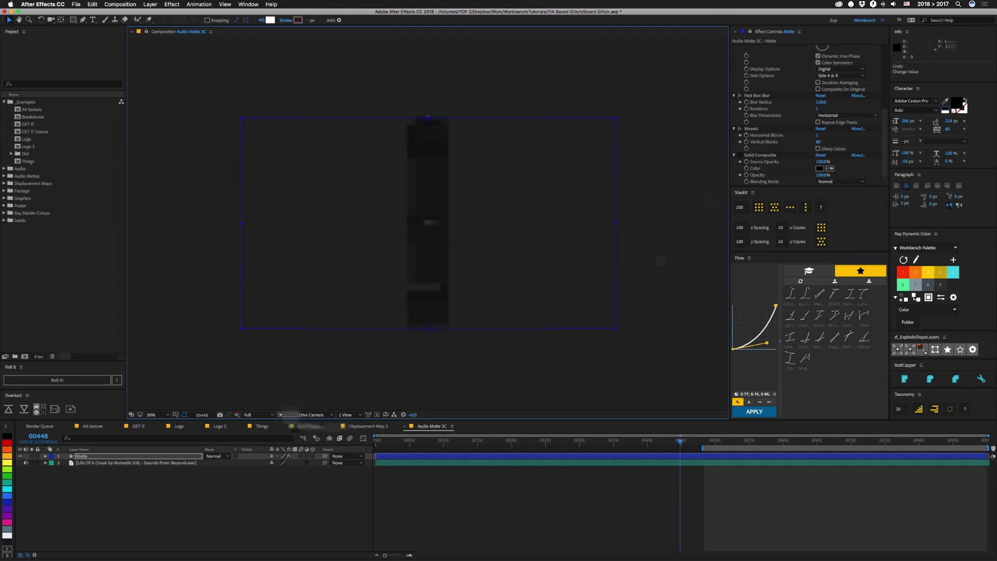
{"action": "left_click", "coordinate": [741, 155]}
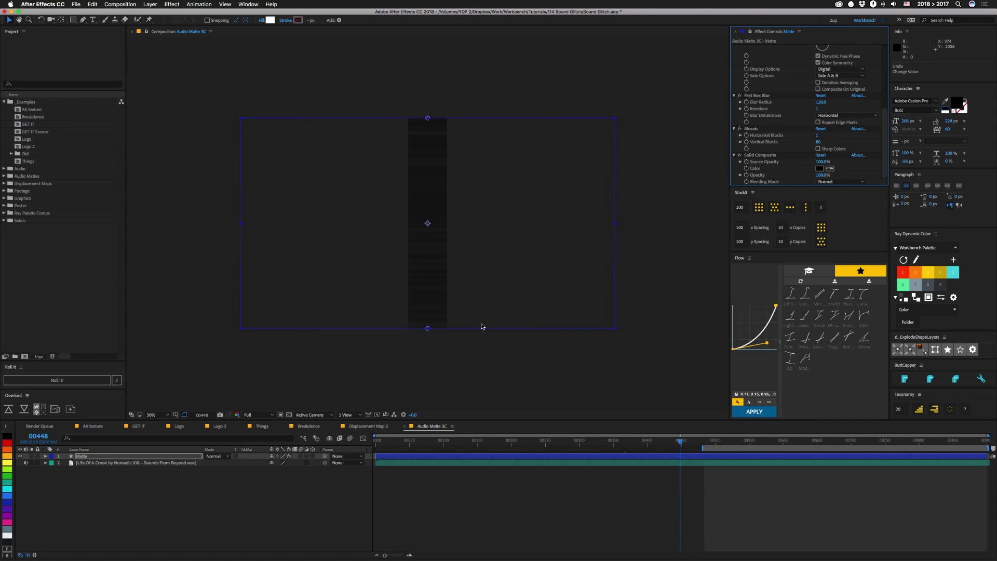
{"action": "left_click", "coordinate": [405, 426]}
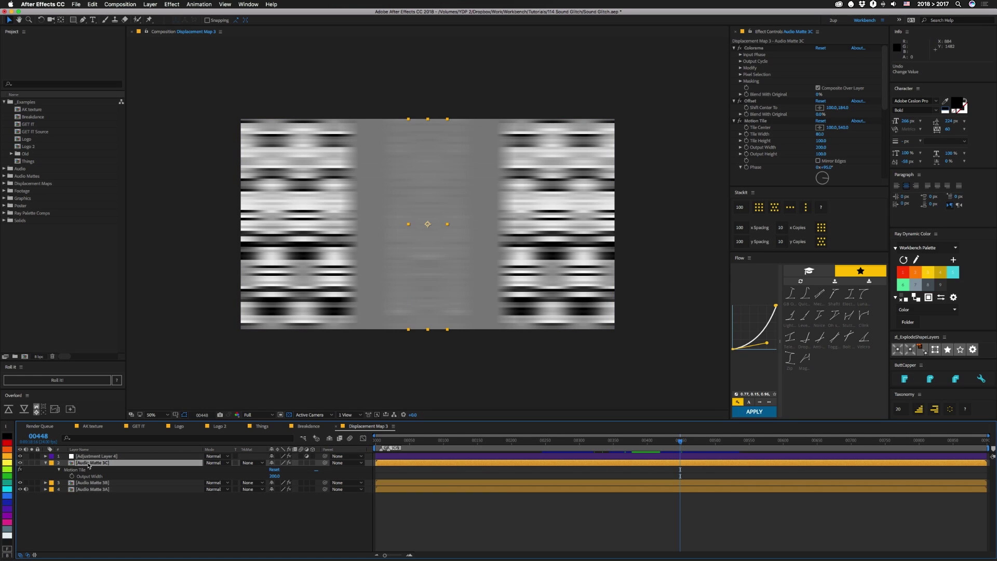
Hide Audio Matte 3B and 3A, keep a black background, and set Colorama Phase Shift to 0°
{"action": "left_click_drag", "start_coordinate": [20, 483], "coordinate": [20, 489]}
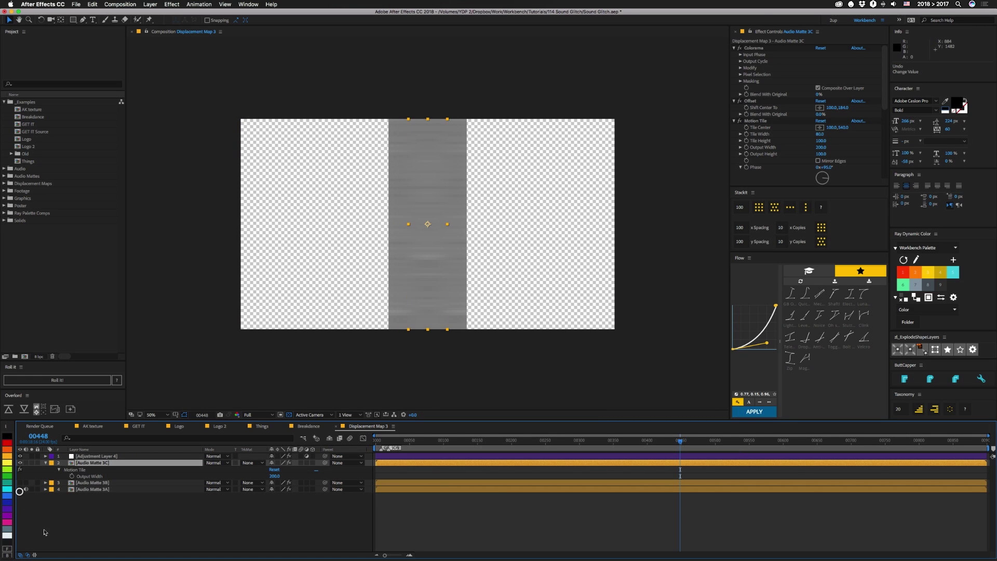
{"action": "left_click", "coordinate": [289, 415]}
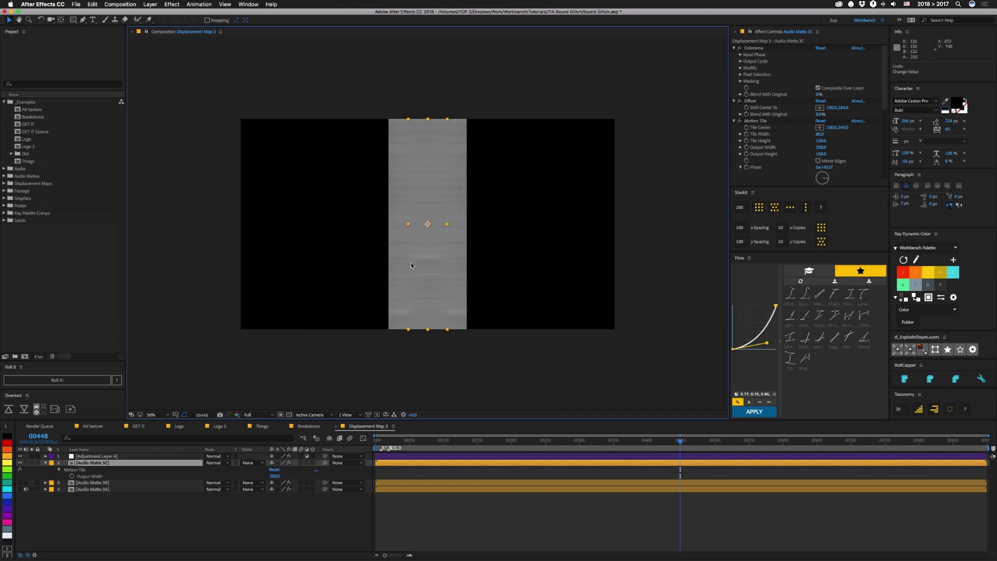
{"action": "left_click", "coordinate": [741, 56]}
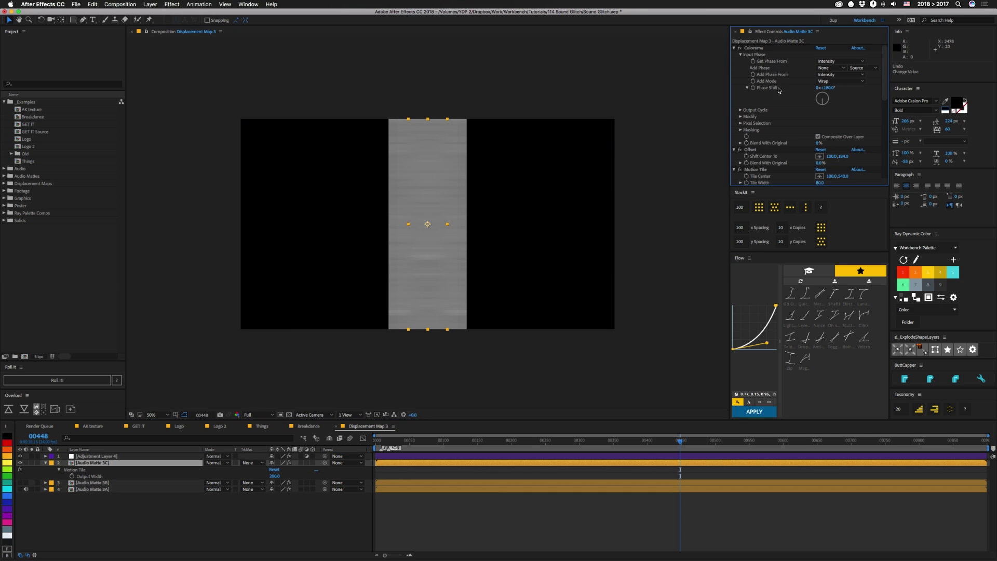
{"action": "left_click", "coordinate": [827, 88]}
{"action": "type", "text": "0"}
{"action": "key", "text": "Return"}
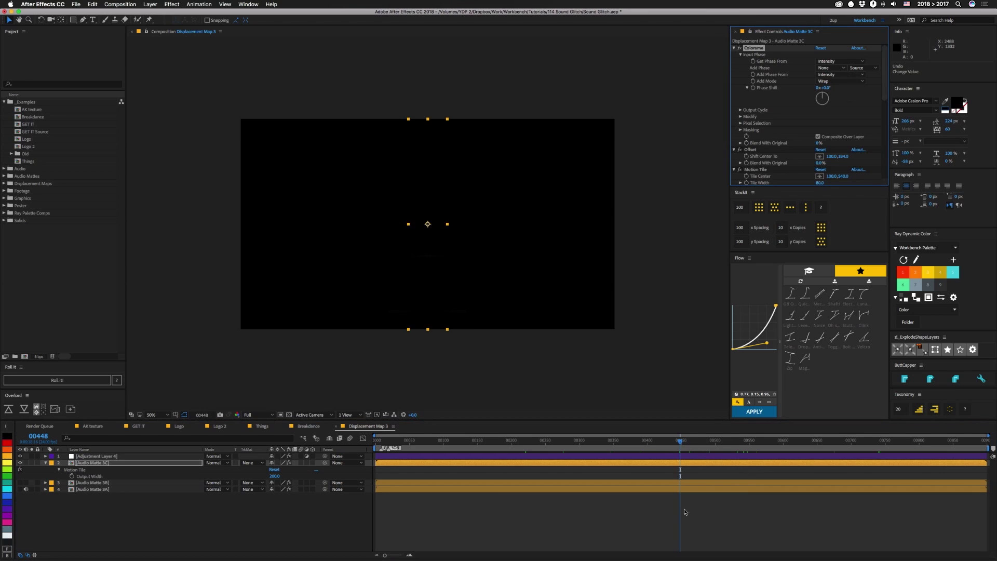
At frame 00511, restore Colorama's Phase Shift to 180°
{"action": "left_click_drag", "start_coordinate": [681, 441], "coordinate": [724, 445]}
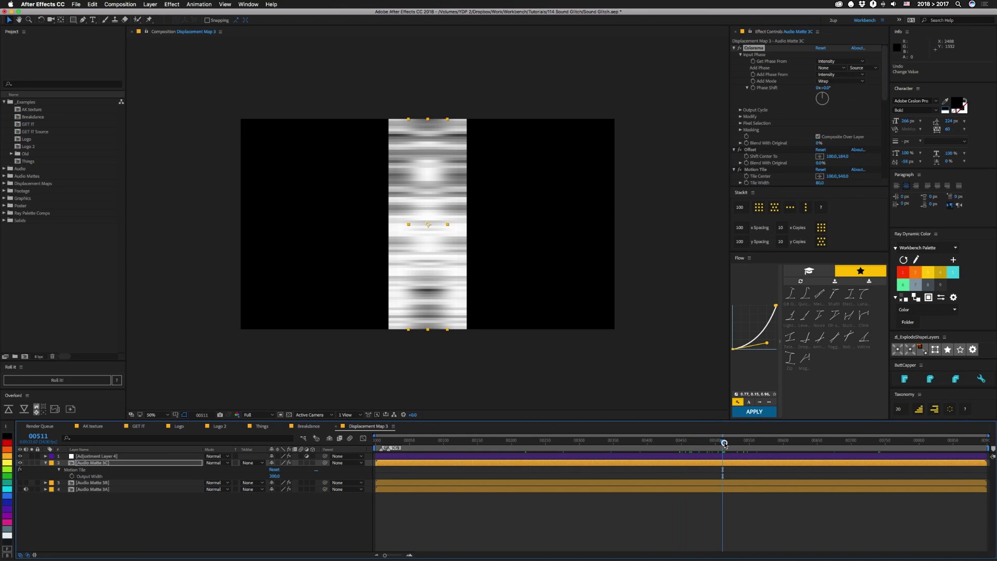
{"action": "left_click", "coordinate": [826, 88]}
{"action": "type", "text": "180"}
{"action": "key", "text": "Return"}
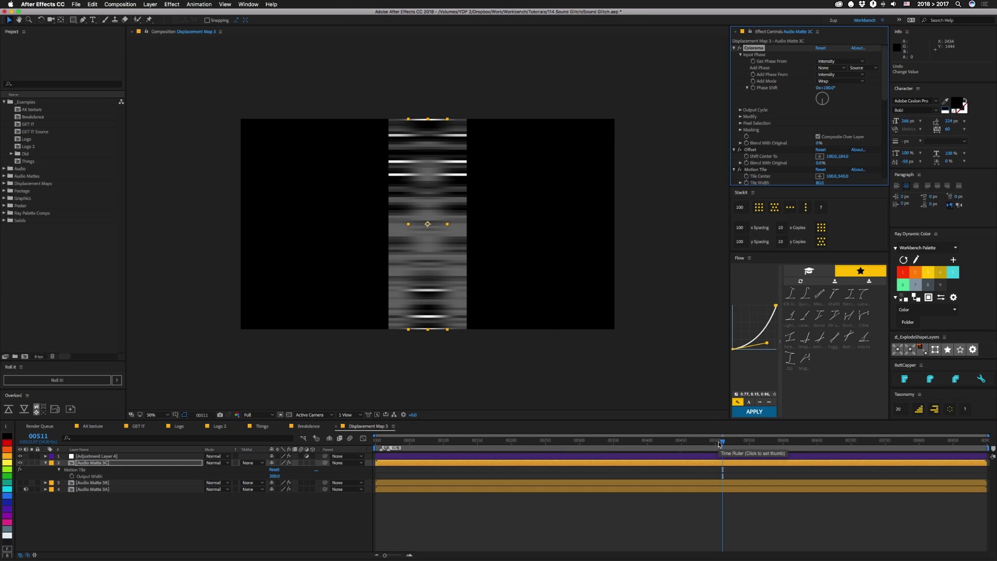
{"action": "left_click", "coordinate": [740, 150]}
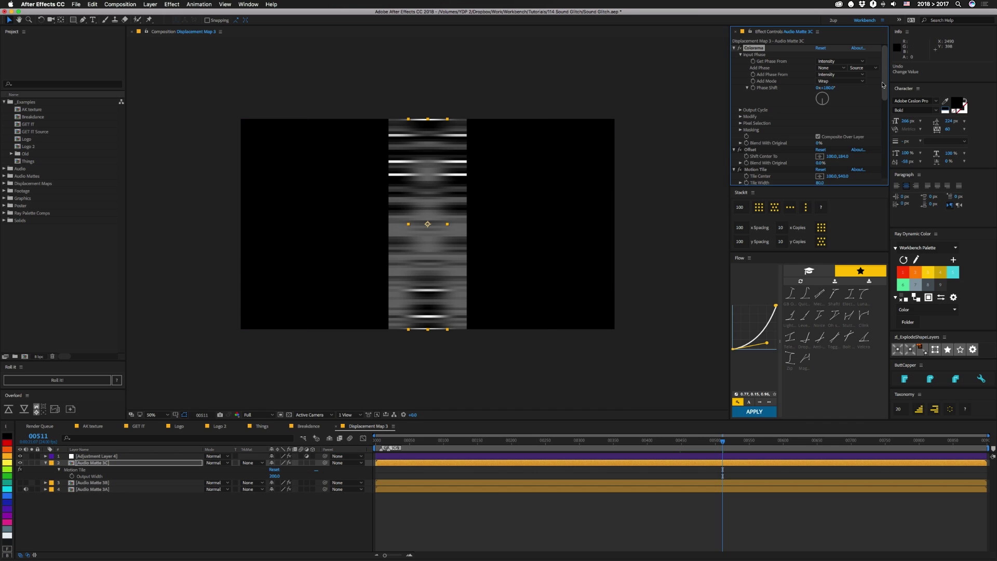
{"action": "left_click_drag", "start_coordinate": [884, 86], "coordinate": [883, 101]}
{"action": "scroll", "coordinate": [883, 101], "scroll_direction": "down", "scroll_amount": 3}
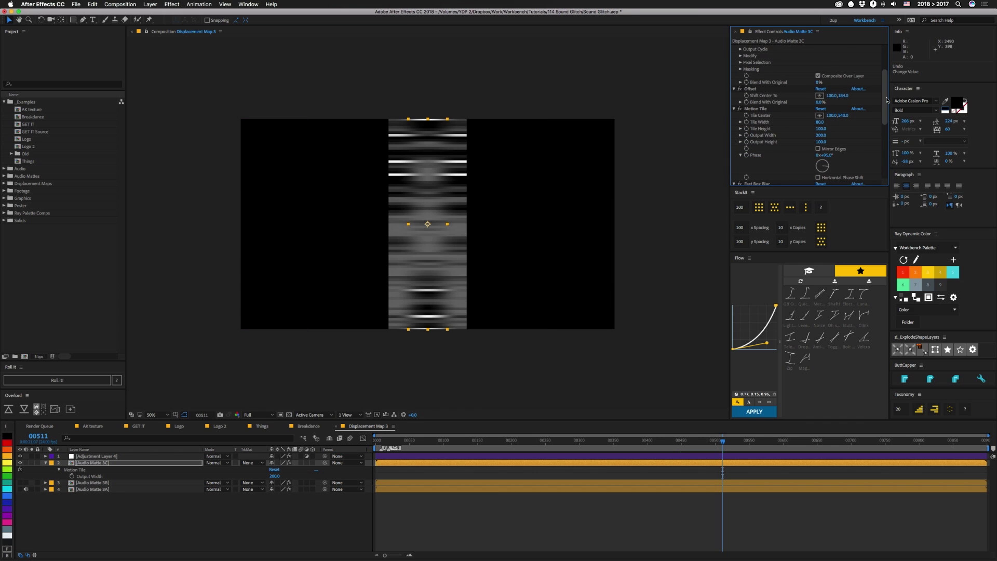
{"action": "scroll", "coordinate": [764, 90], "scroll_direction": "down", "scroll_amount": 4}
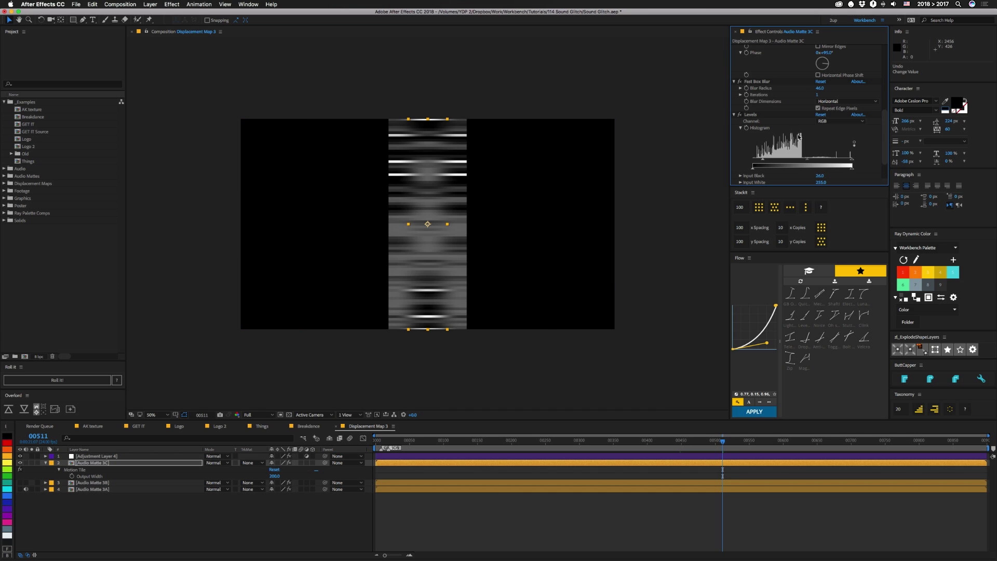
{"action": "scroll", "coordinate": [794, 137], "scroll_direction": "down", "scroll_amount": 3}
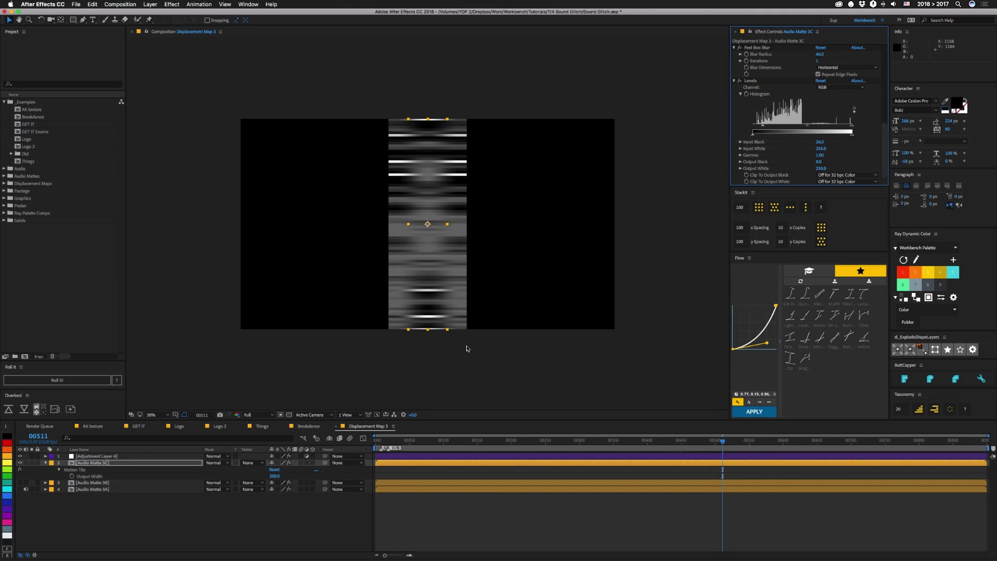
Show Audio Matte 3B and 3A again, then open Displacement Map 2 from Logo and select Audio Matte 2
{"action": "left_click", "coordinate": [20, 483]}
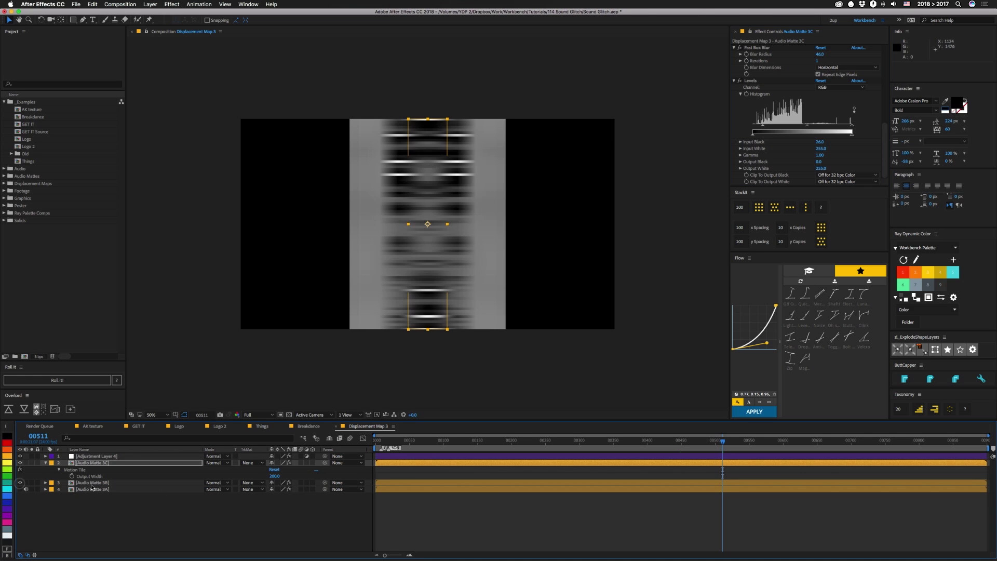
{"action": "left_click", "coordinate": [20, 489]}
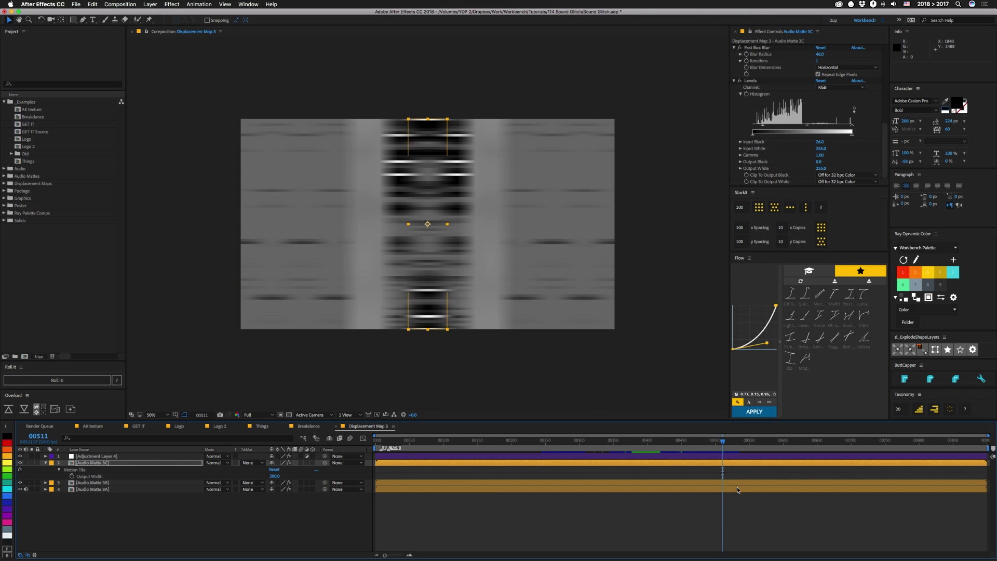
{"action": "left_click", "coordinate": [181, 426]}
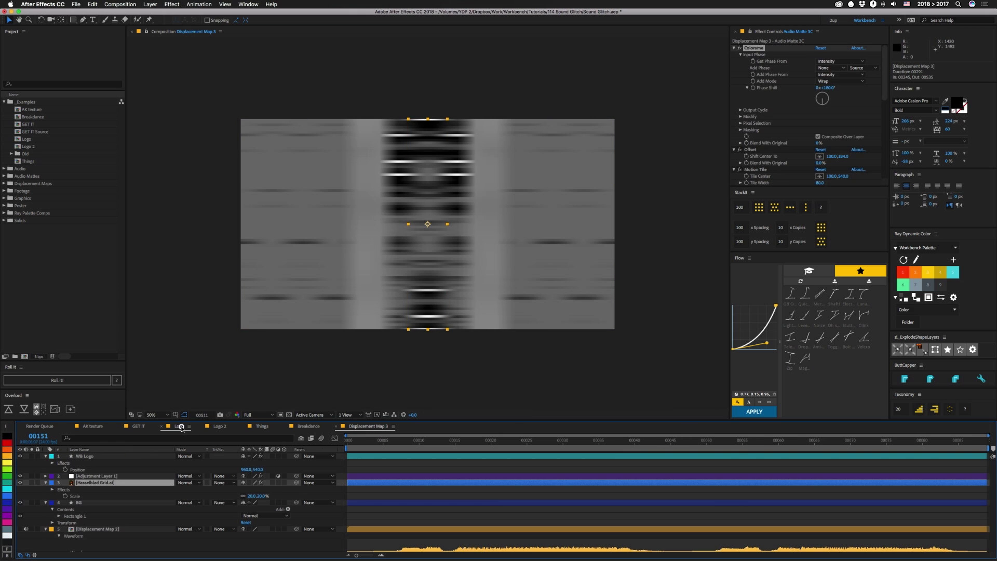
{"action": "double_click", "coordinate": [73, 529]}
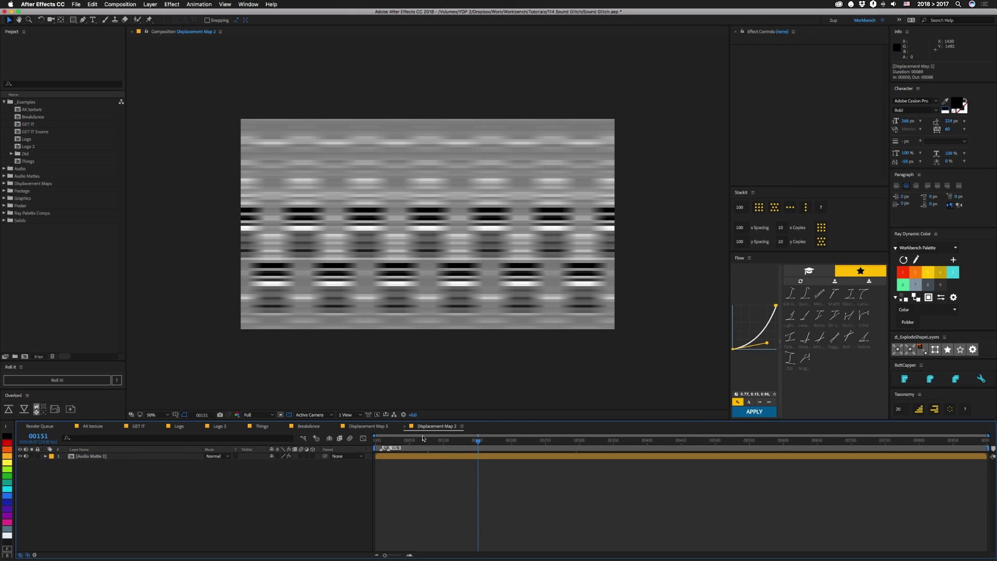
{"action": "left_click", "coordinate": [423, 456]}
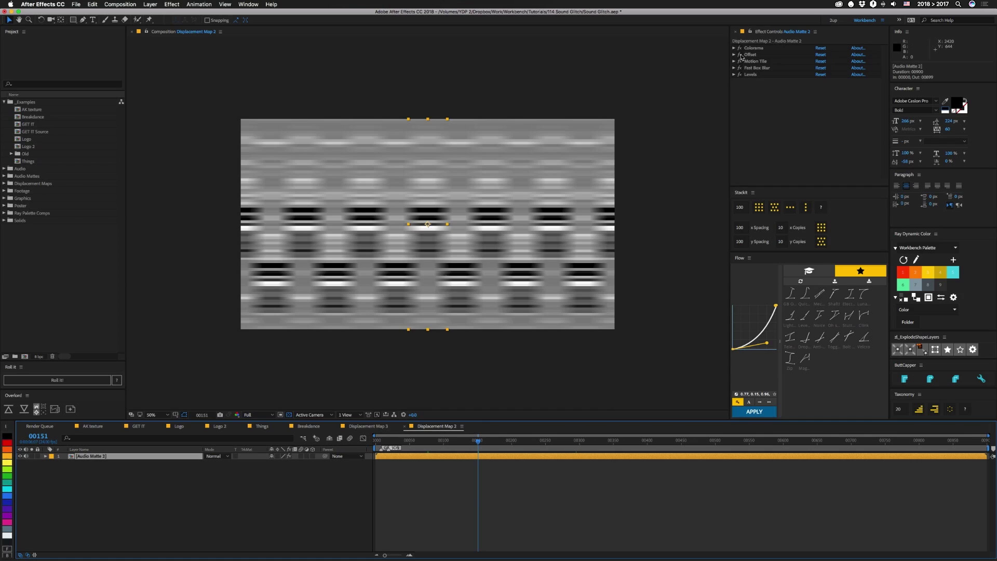
Re-enable Offset, Motion Tile, Fast Box Blur and Levels on Audio Matte 2, showing Motion Tile settings
{"action": "left_click_drag", "start_coordinate": [739, 55], "coordinate": [740, 78]}
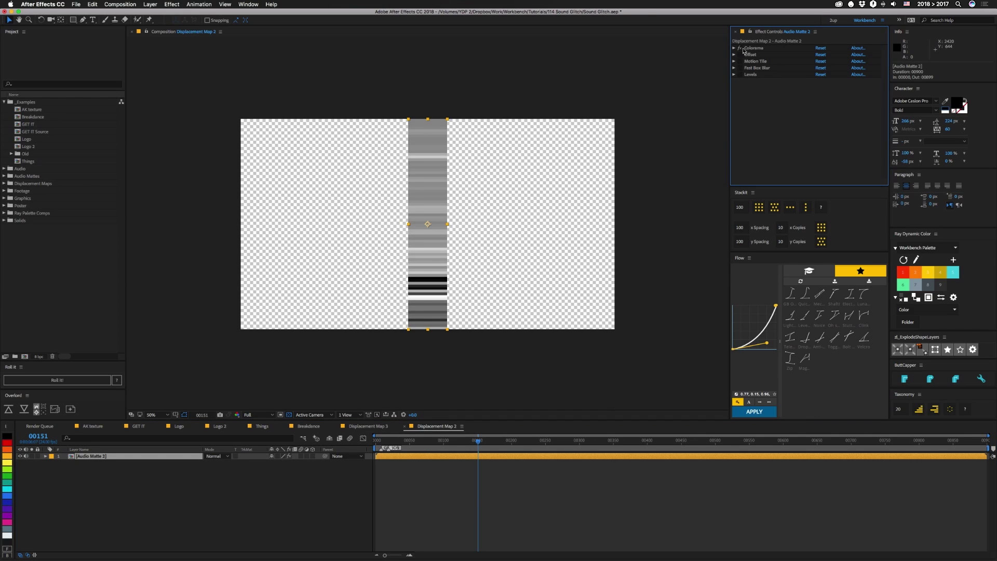
{"action": "left_click", "coordinate": [739, 54]}
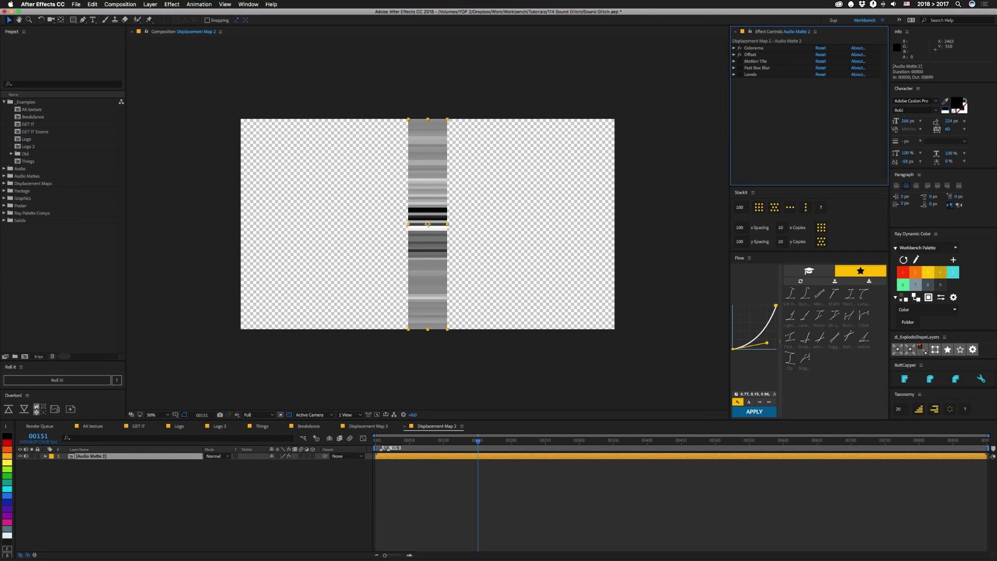
{"action": "left_click", "coordinate": [739, 62]}
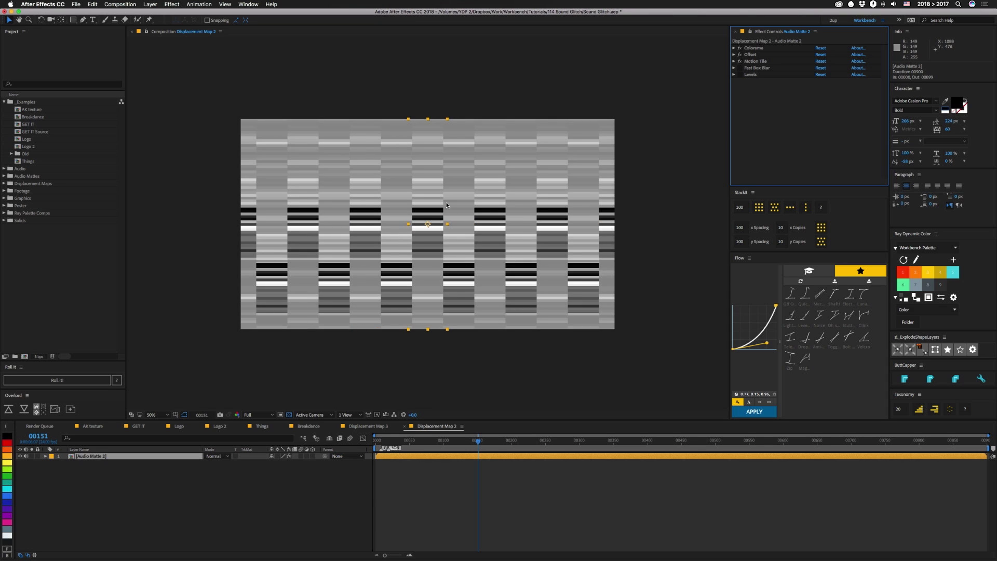
{"action": "left_click", "coordinate": [733, 61]}
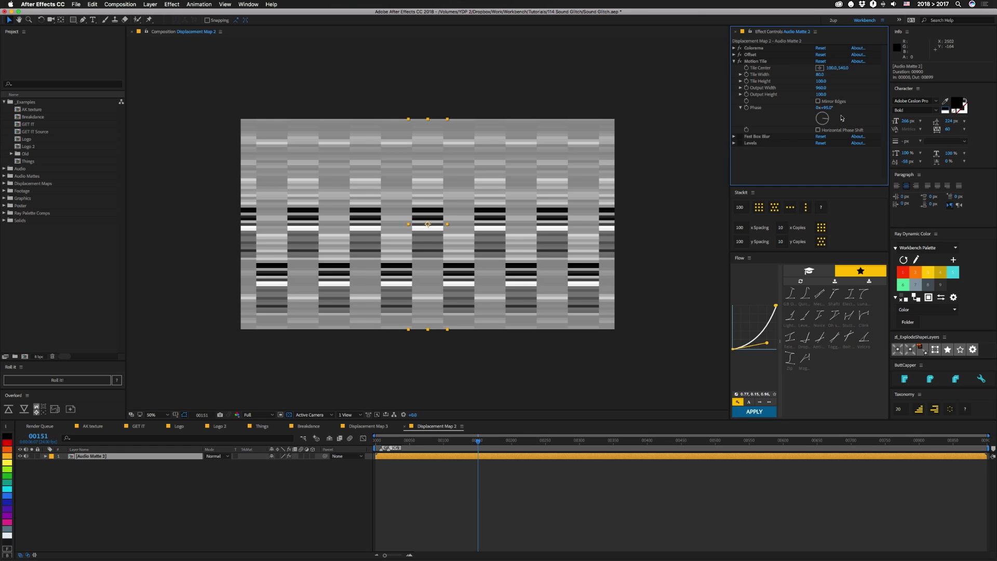
{"action": "left_click", "coordinate": [739, 136]}
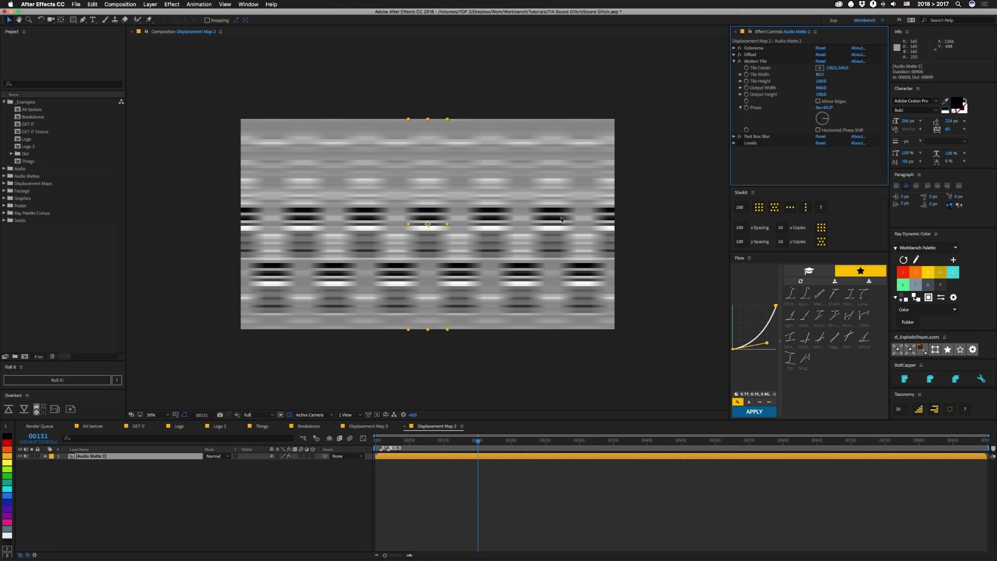
{"action": "left_click", "coordinate": [739, 143]}
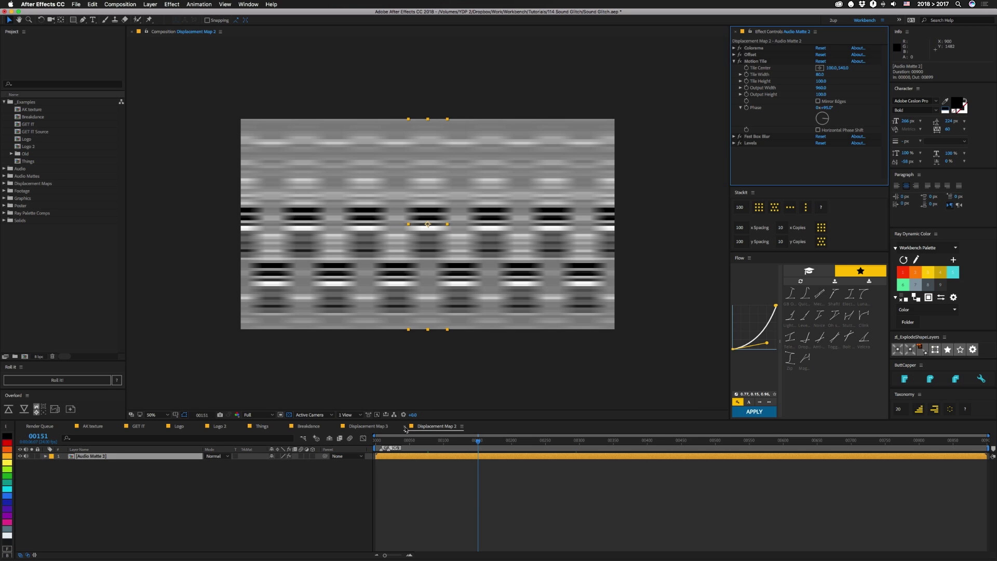
In Logo 2, select Adjustment Layer 1 to show its Displacement Map effects
{"action": "left_click", "coordinate": [218, 426]}
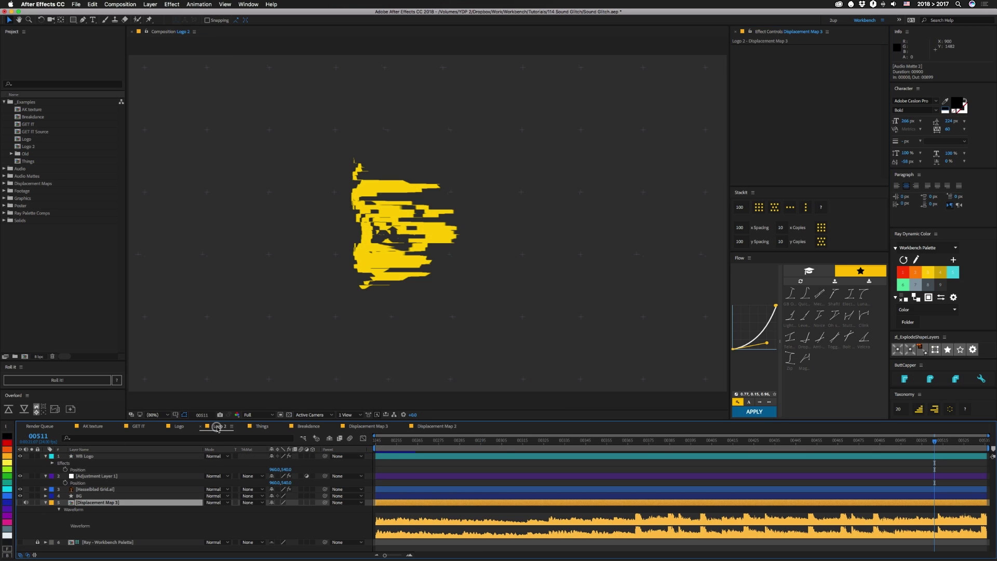
{"action": "left_click", "coordinate": [99, 475]}
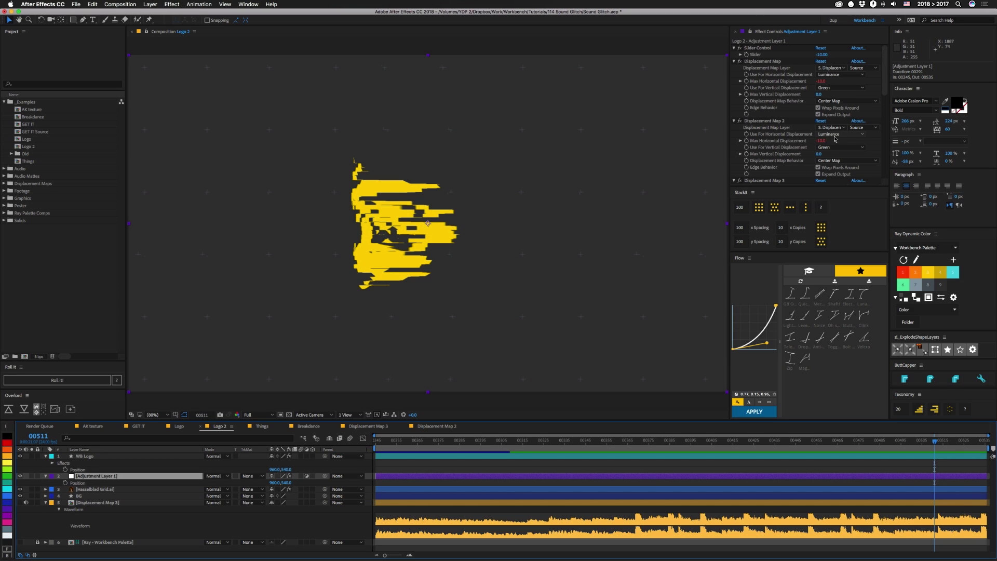
{"action": "left_click", "coordinate": [55, 477]}
At frame 00199 in Things, add a FAMILIAR line above THINGS and tighten the F–A kerning
{"action": "left_click", "coordinate": [262, 427]}
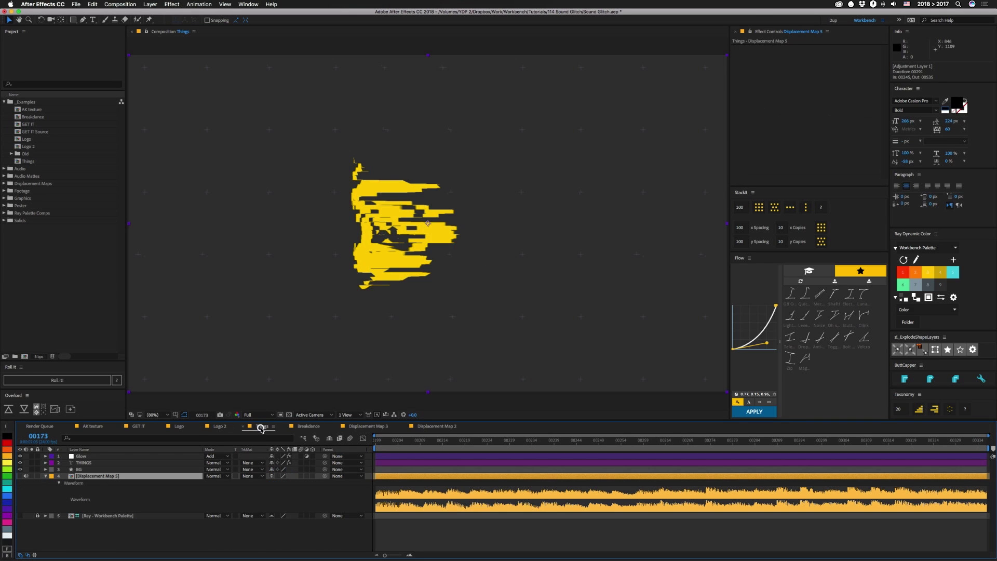
{"action": "left_click_drag", "start_coordinate": [388, 441], "coordinate": [364, 441]}
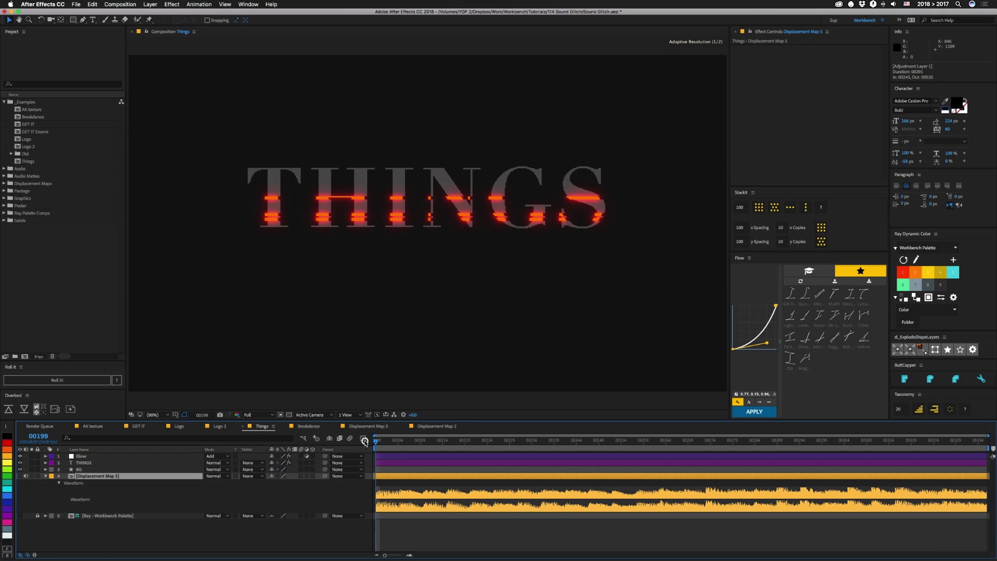
{"action": "double_click", "coordinate": [84, 462]}
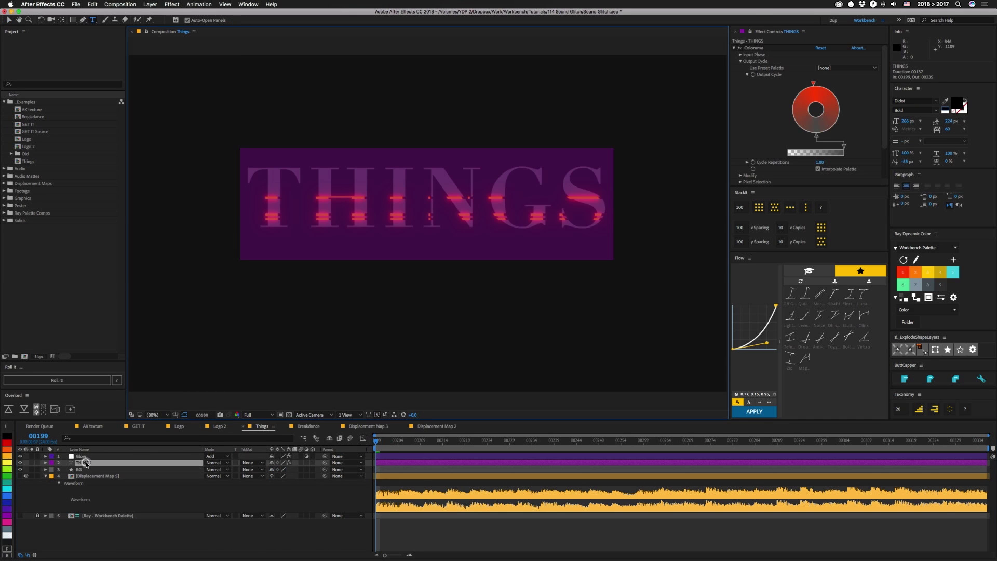
{"action": "key", "text": "Up"}
{"action": "key", "text": "Return"}
{"action": "key", "text": "Up"}
{"action": "type", "text": "FAM"}
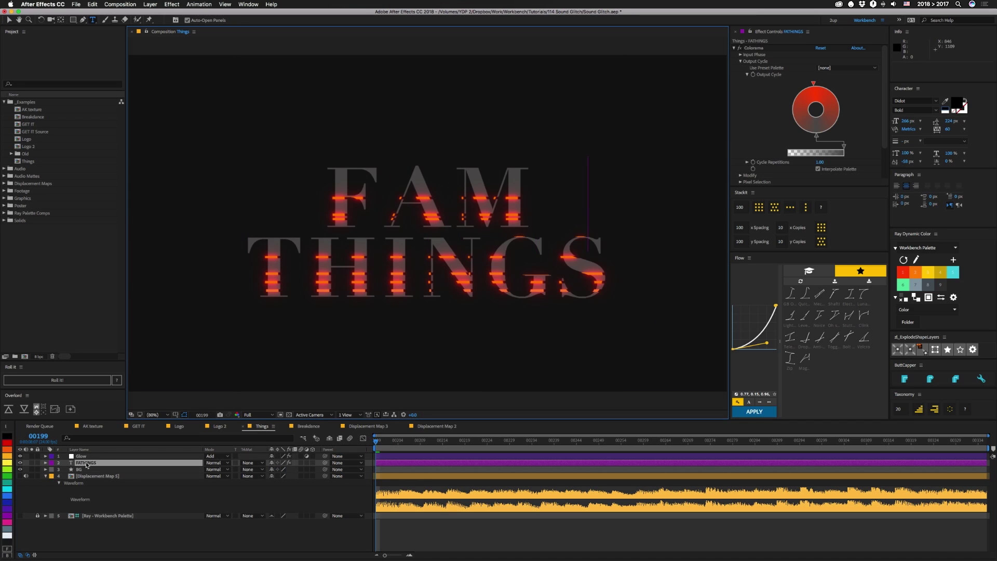
{"action": "type", "text": "ILIAR"}
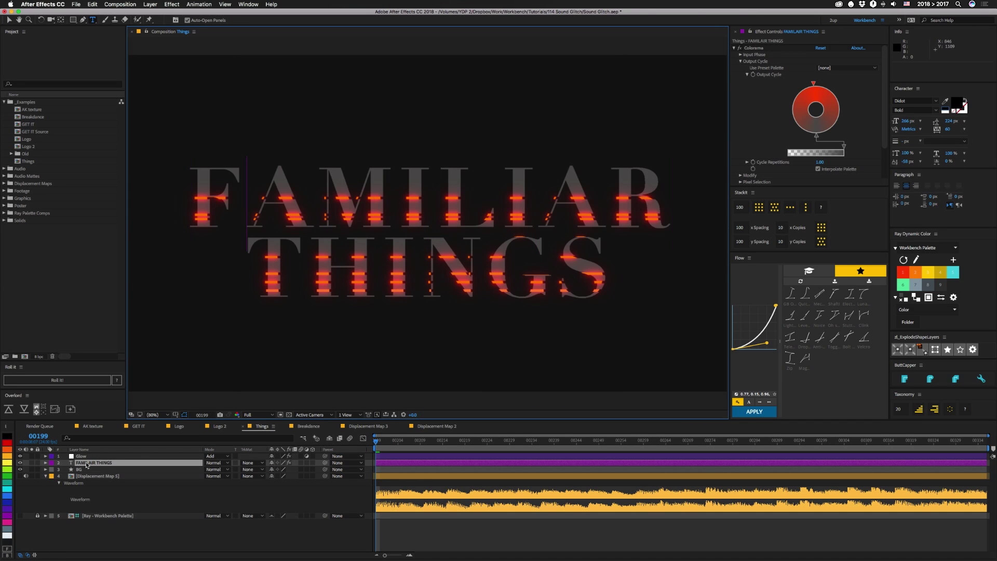
{"action": "key", "text": "alt+Left"}
{"action": "key", "text": "alt+Left"}
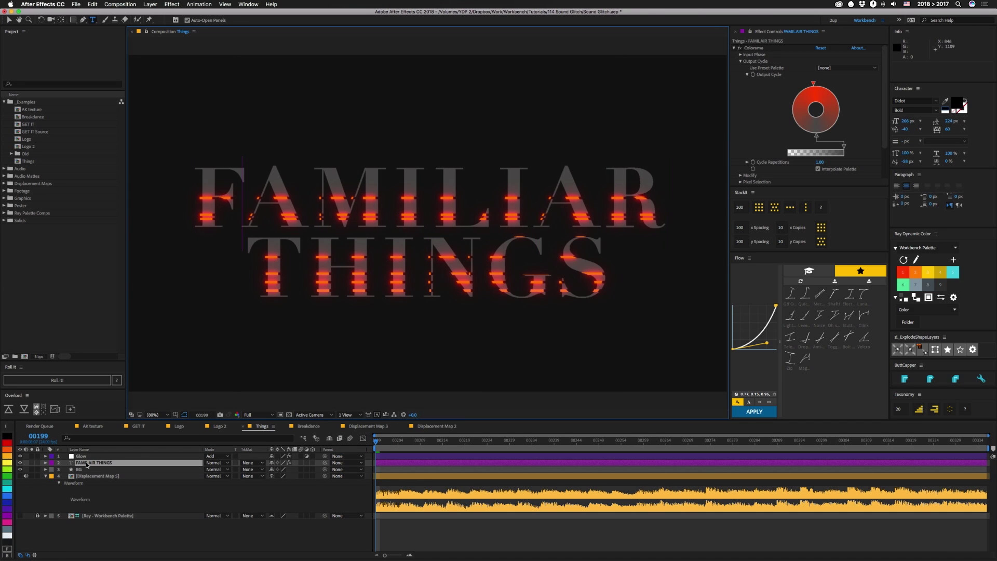
{"action": "key", "text": "alt+Left"}
{"action": "key", "text": "alt+Left"}
{"action": "key", "text": "alt+Left"}
{"action": "key", "text": "alt+Left"}
{"action": "key", "text": "Escape"}
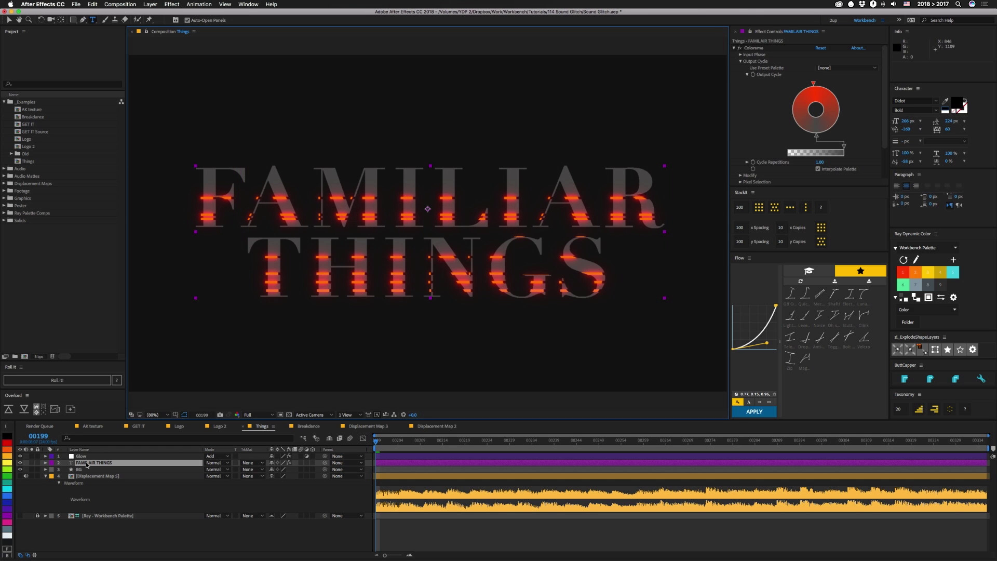
Preview the FAMILIAR THINGS title animation and select its text layer
{"action": "key", "text": "space"}
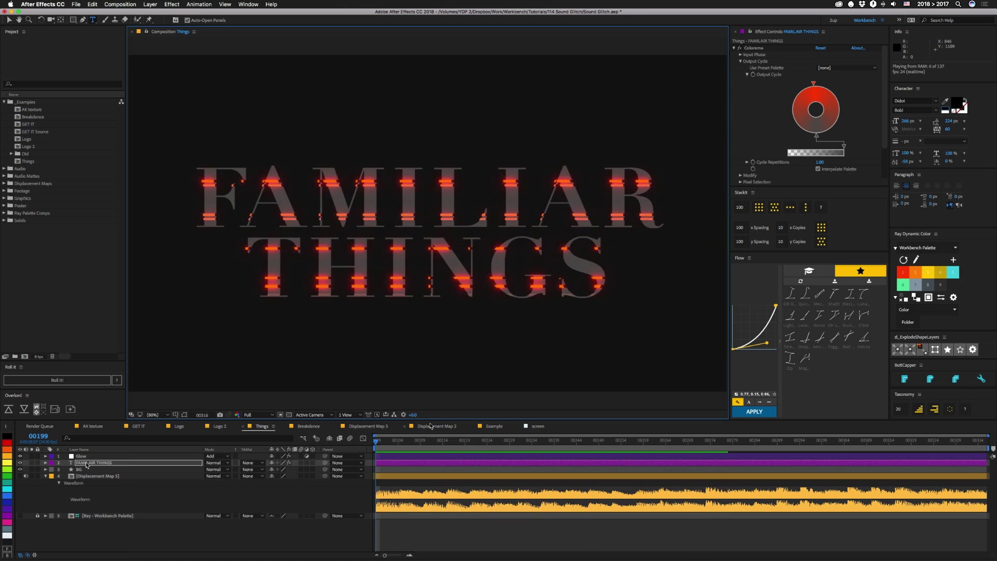
{"action": "left_click", "coordinate": [760, 6]}
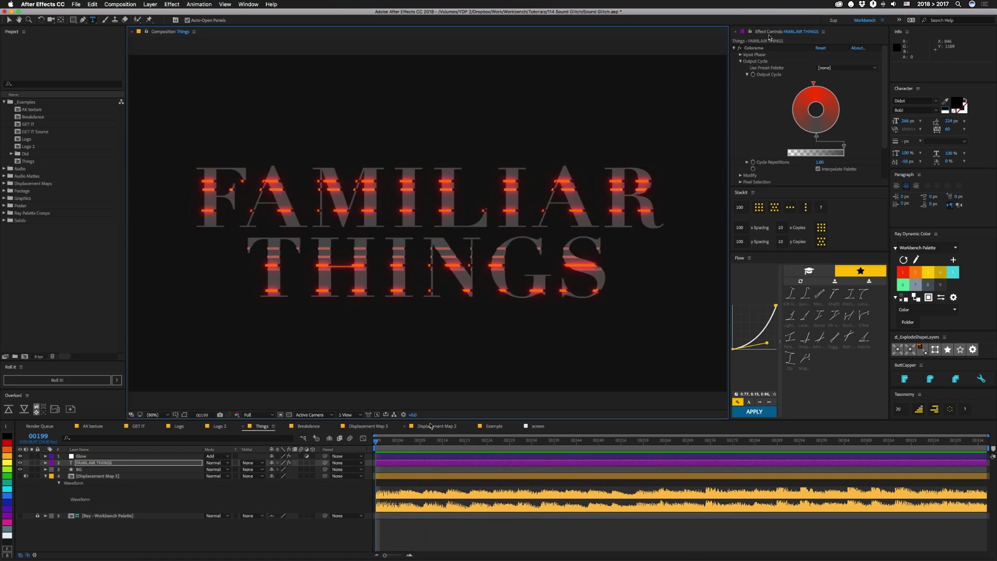
{"action": "key", "text": "space"}
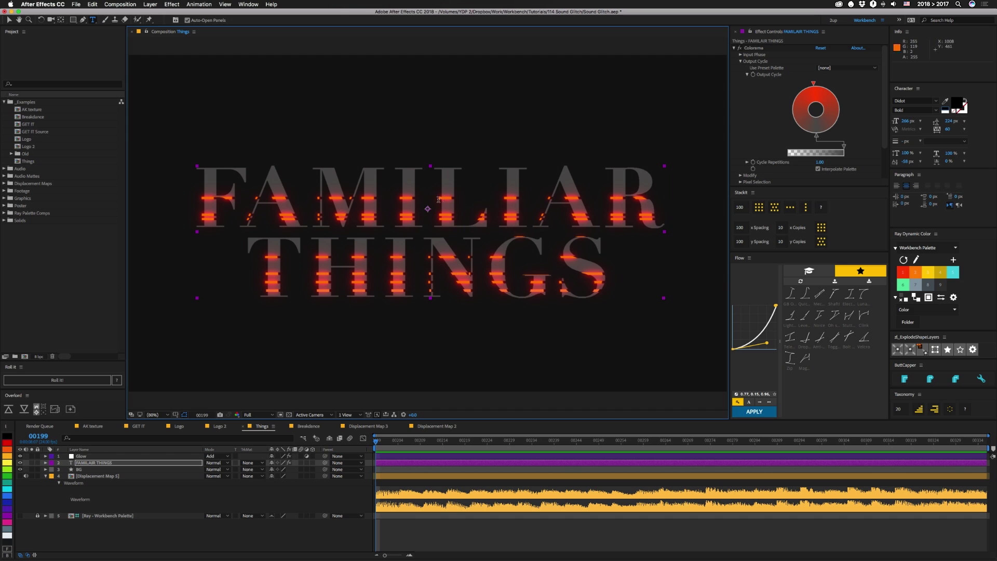
{"action": "left_click", "coordinate": [88, 463]}
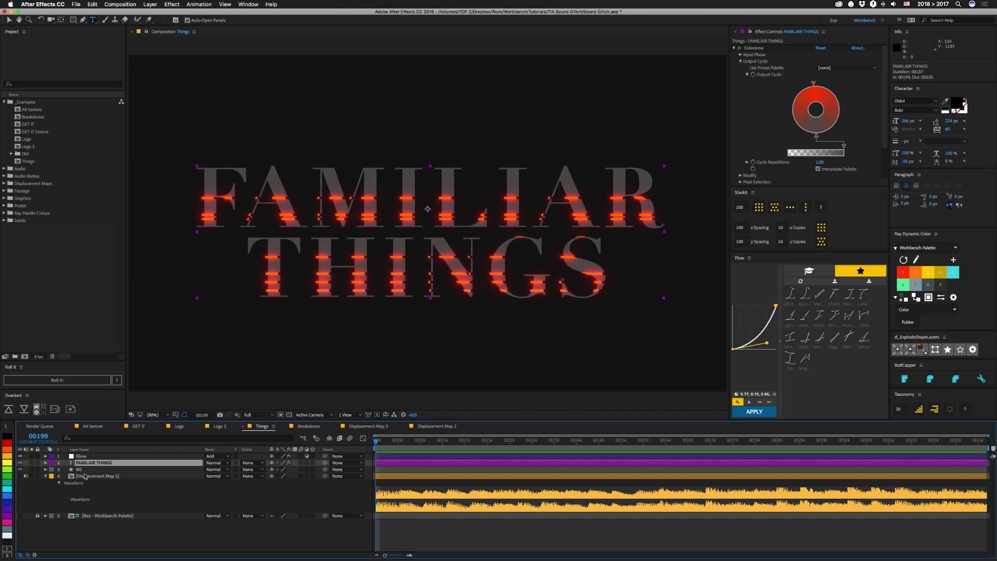
Inspect the title's Displacement Map and Colorama Input Phase settings
{"action": "scroll", "coordinate": [740, 183], "scroll_direction": "down", "scroll_amount": 3}
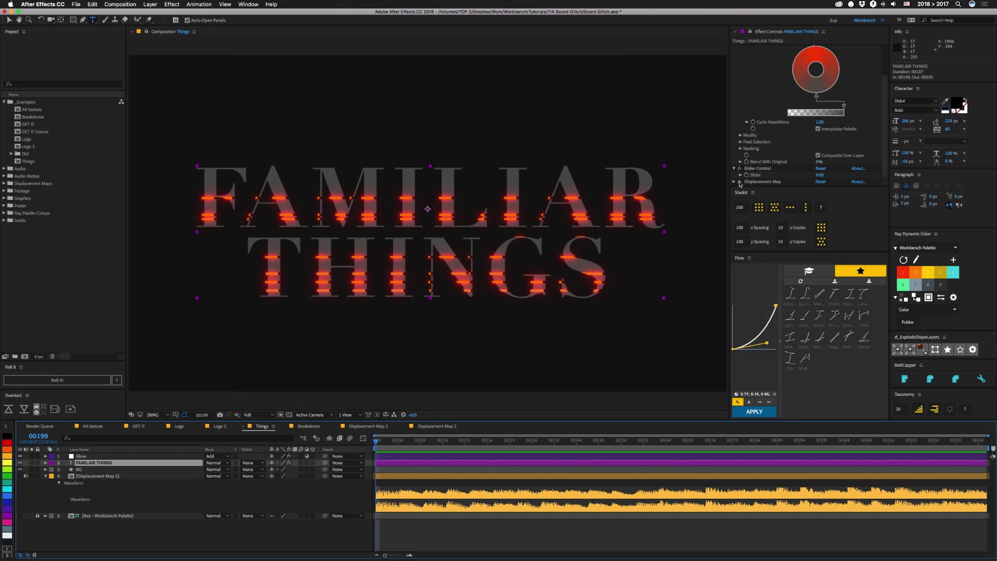
{"action": "left_click", "coordinate": [739, 181]}
{"action": "scroll", "coordinate": [740, 182], "scroll_direction": "down", "scroll_amount": 4}
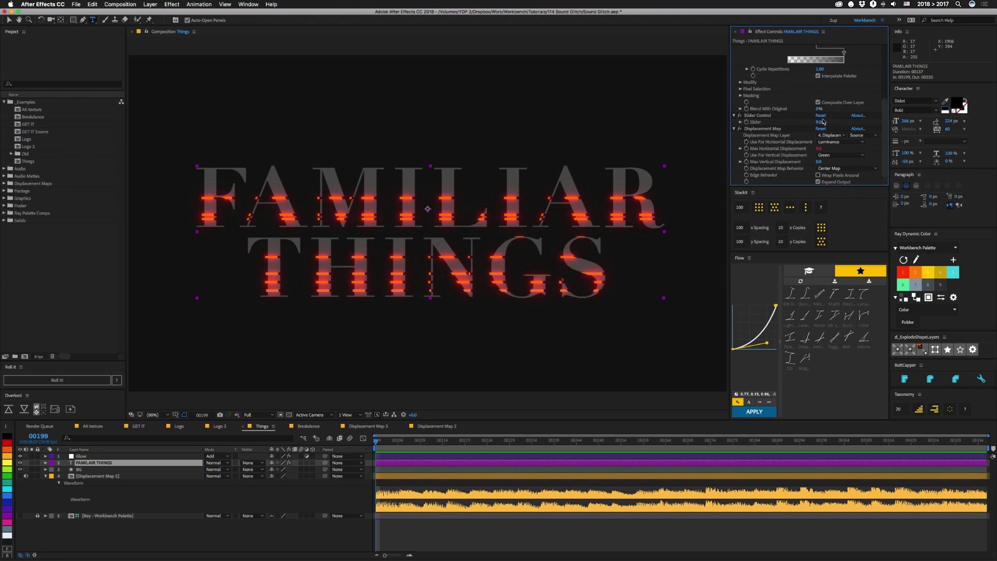
{"action": "scroll", "coordinate": [811, 125], "scroll_direction": "up", "scroll_amount": 7}
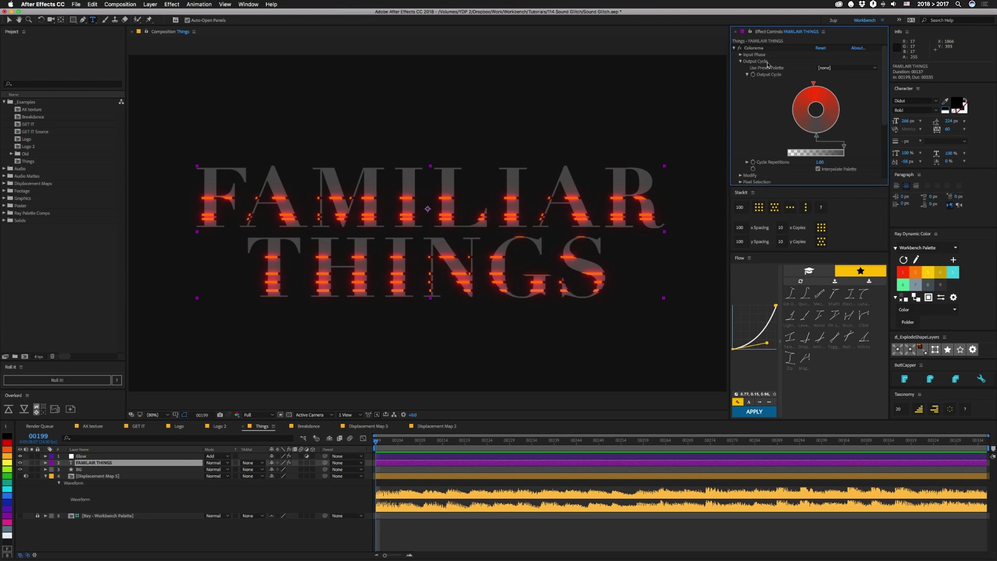
{"action": "left_click", "coordinate": [740, 54]}
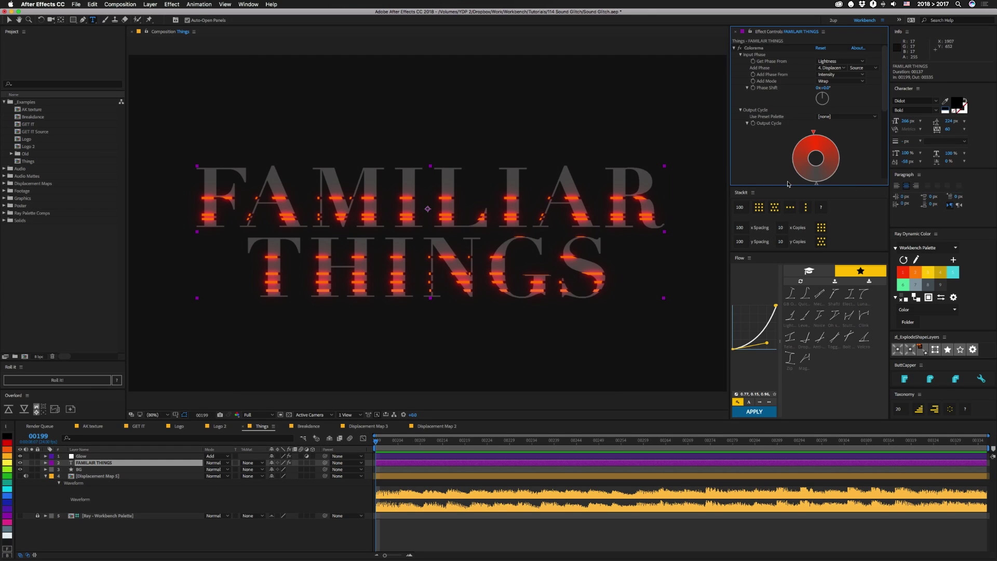
Select the Glow layer and reveal its Set Matte effect settings
{"action": "left_click", "coordinate": [111, 456]}
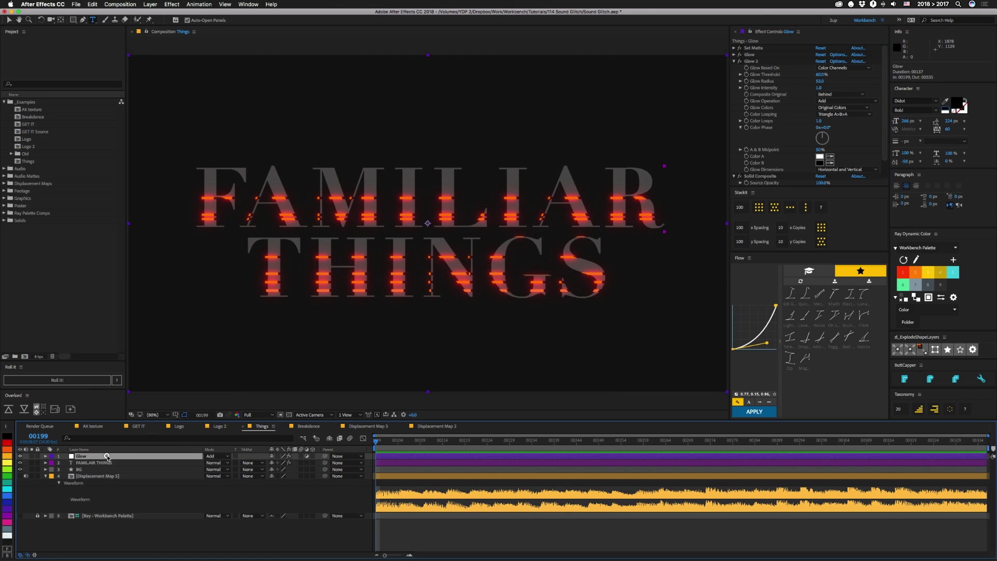
{"action": "left_click", "coordinate": [733, 48]}
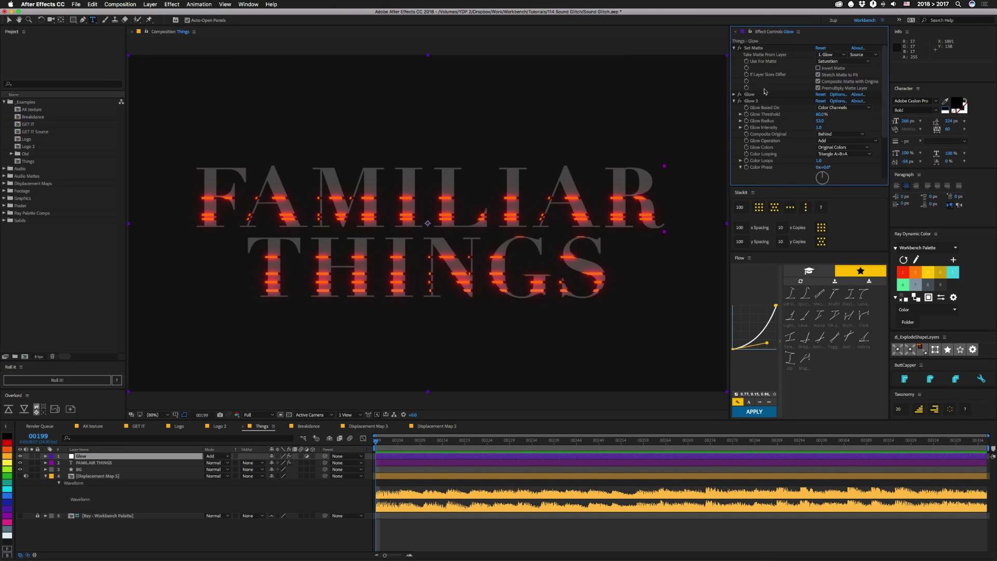
{"action": "scroll", "coordinate": [748, 161], "scroll_direction": "down", "scroll_amount": 3}
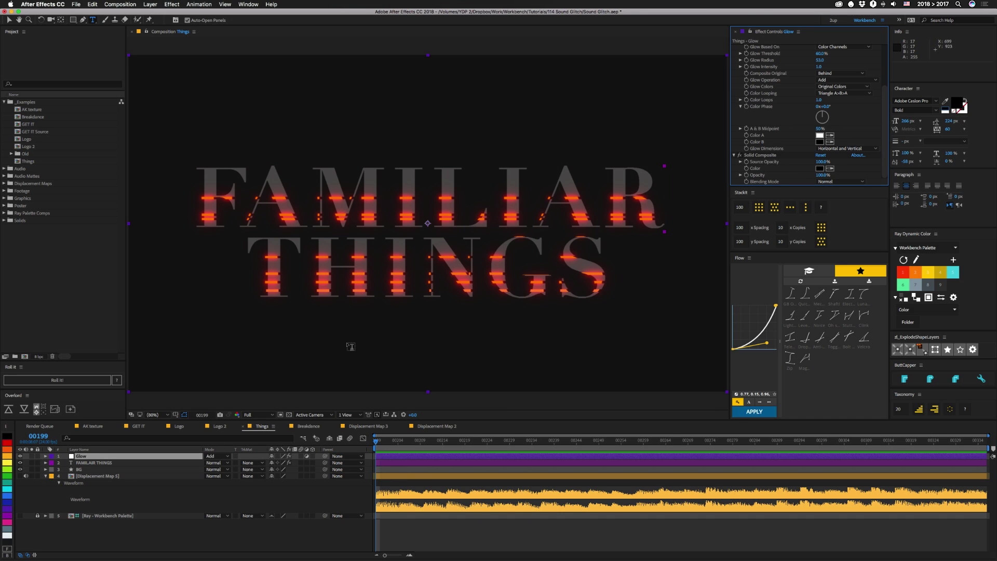
{"action": "left_click", "coordinate": [308, 426]}
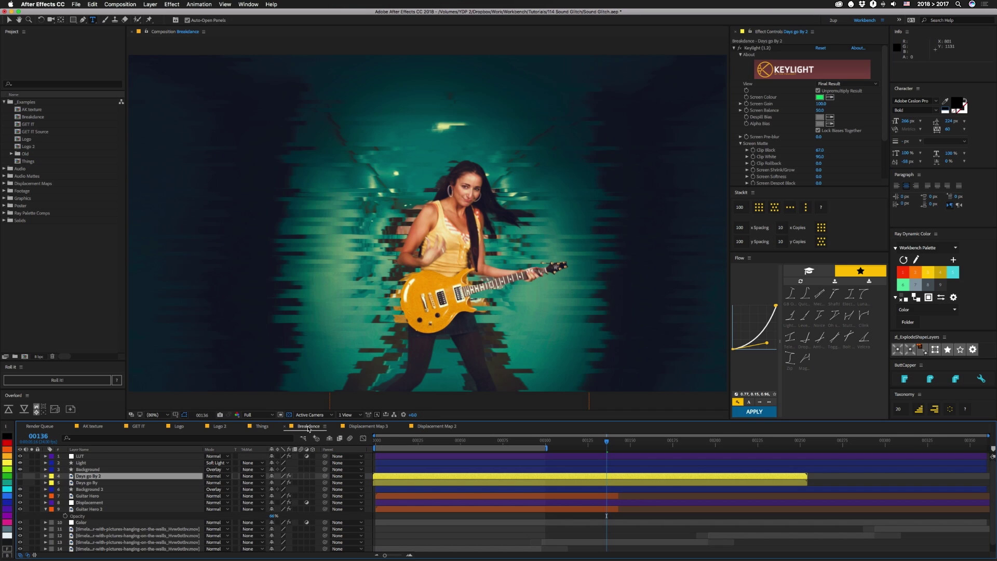
Play the Breakdance guitarist footage from frame one, then stop the preview
{"action": "key", "text": "Home"}
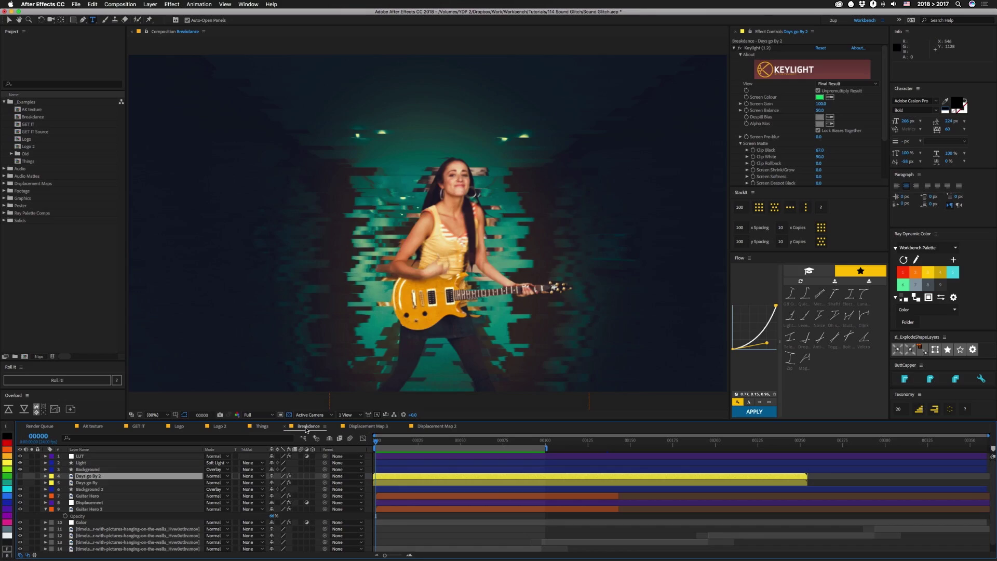
{"action": "key", "text": "space"}
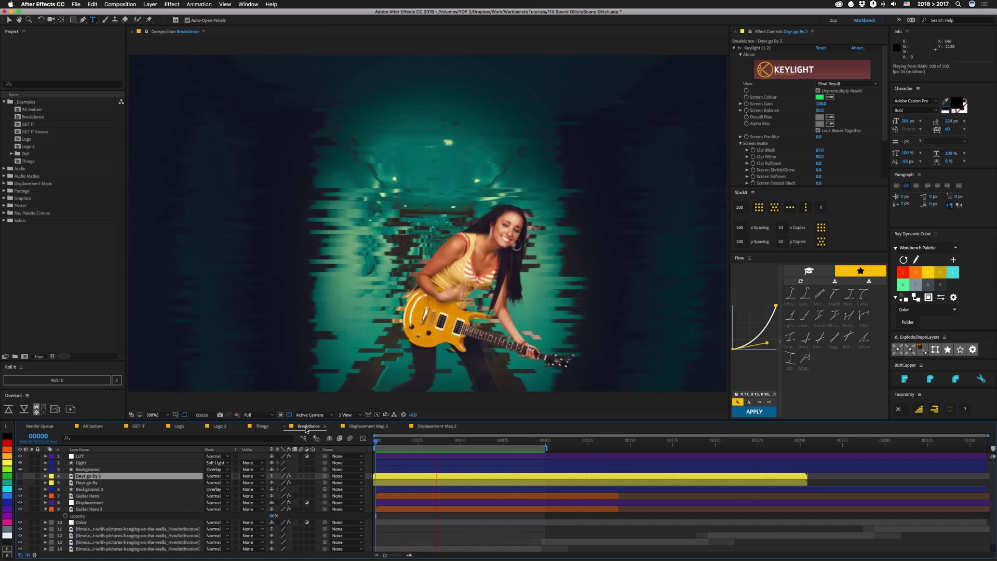
{"action": "key", "text": "space"}
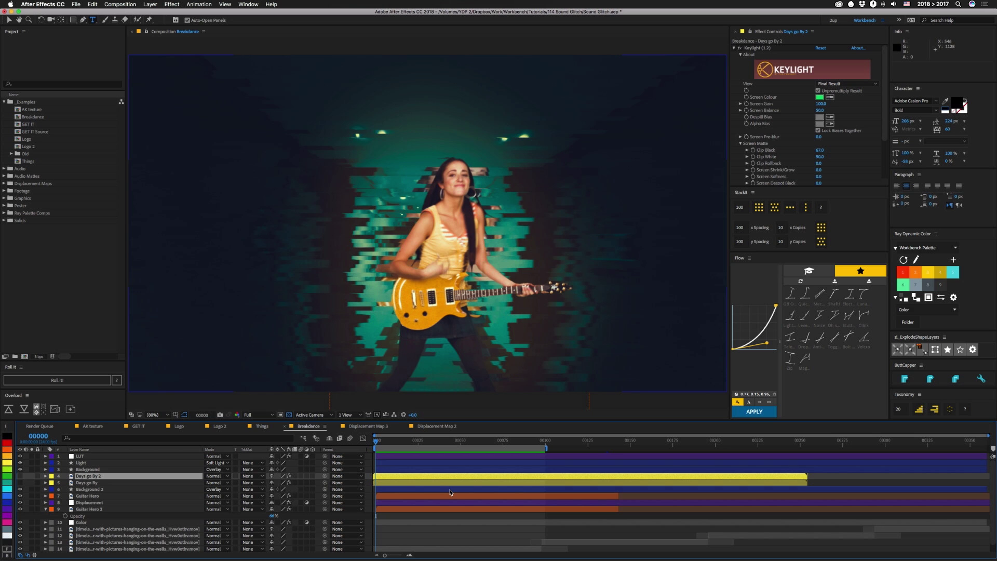
Turn on both Days go By layers so mirrored dancers flank the guitarist, then preview
{"action": "left_click_drag", "start_coordinate": [20, 475], "coordinate": [20, 483]}
{"action": "key", "text": "space"}
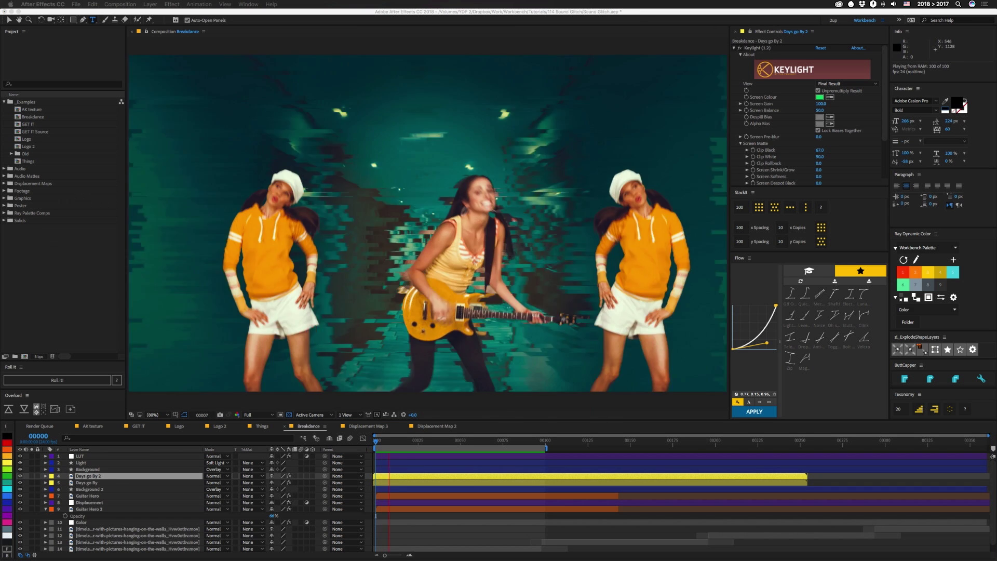